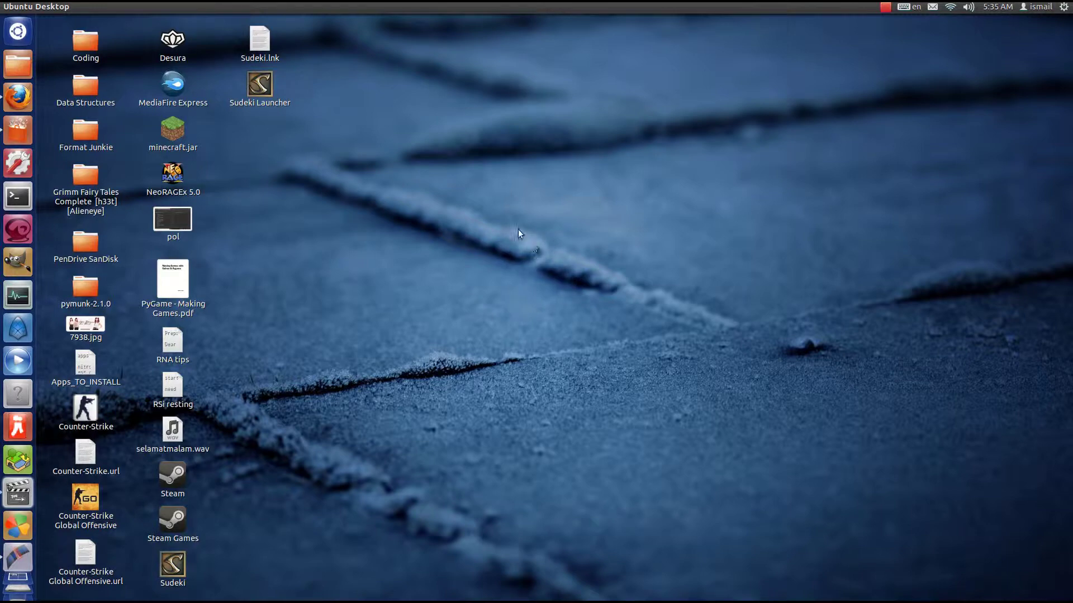
# Step: Bring up the OMG! Ubuntu article and open a Terminal window beside it
pyautogui.click(25, 109)
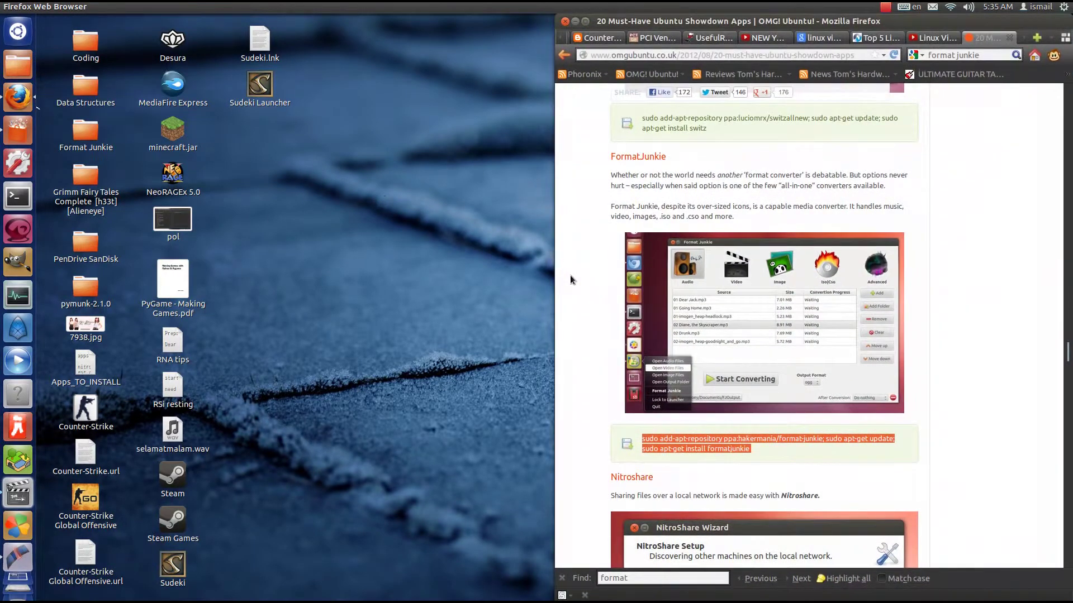
pyautogui.click(25, 202)
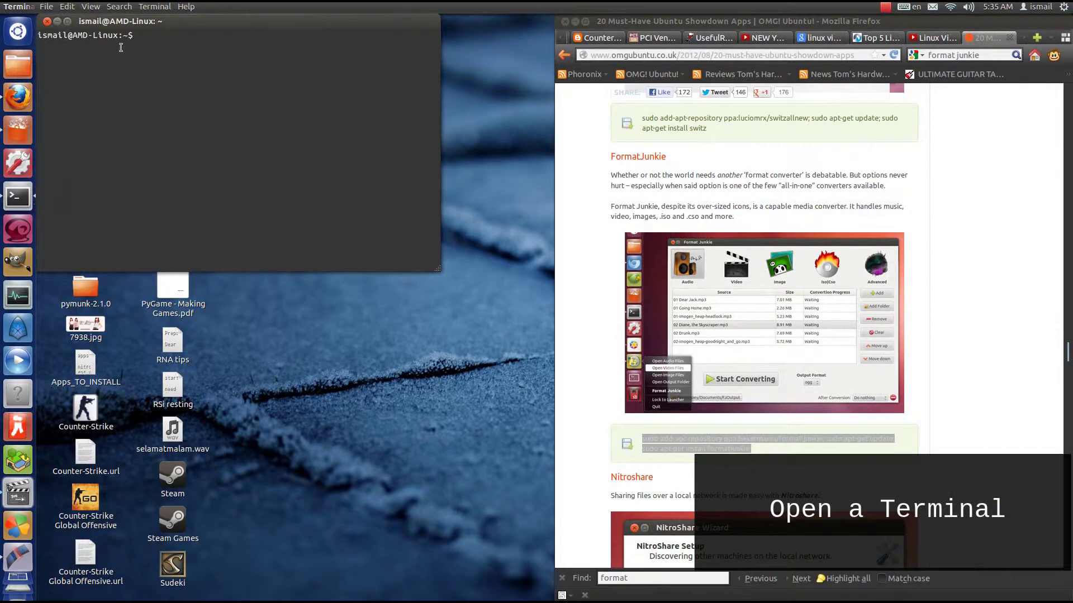
pyautogui.moveTo(118, 22); pyautogui.dragTo(235, 225)
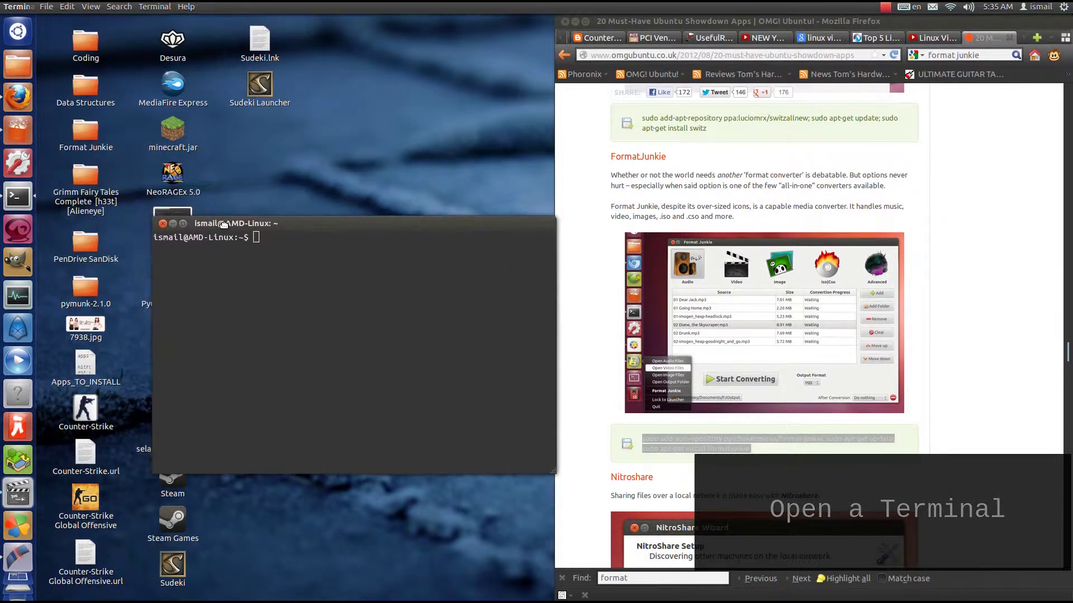
# Step: Copy the selected Format Junkie PPA install command from Firefox, then minimize Firefox
pyautogui.rightClick(721, 443)
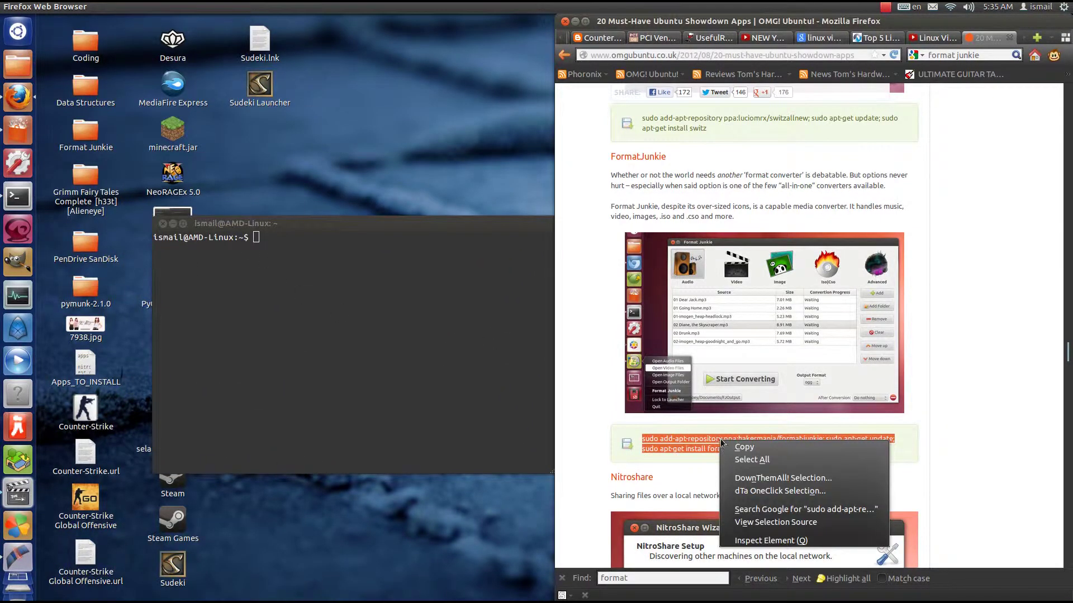
pyautogui.click(823, 447)
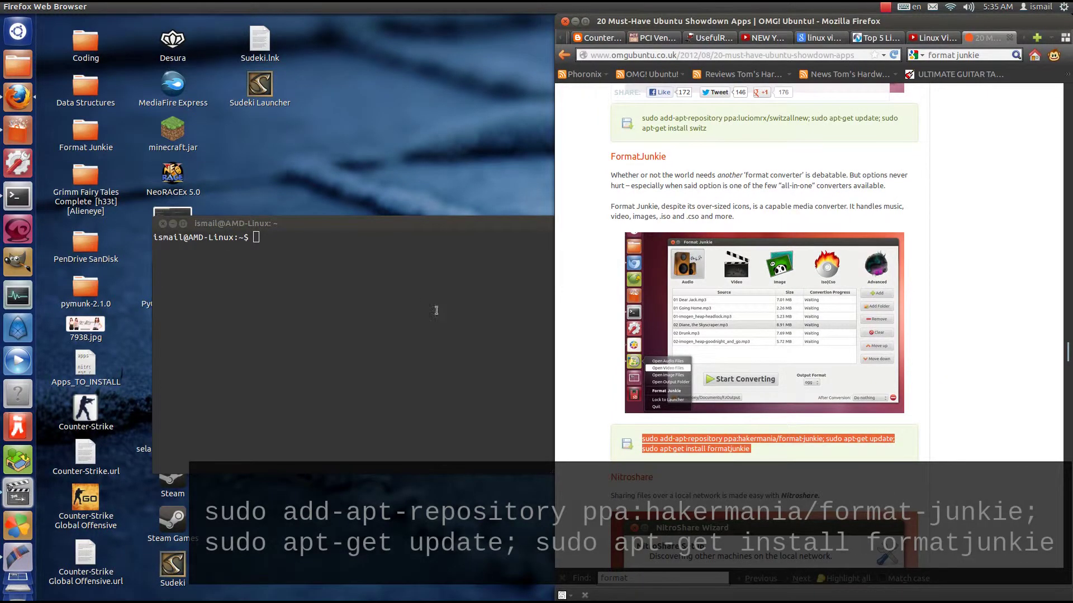
pyautogui.click(378, 298)
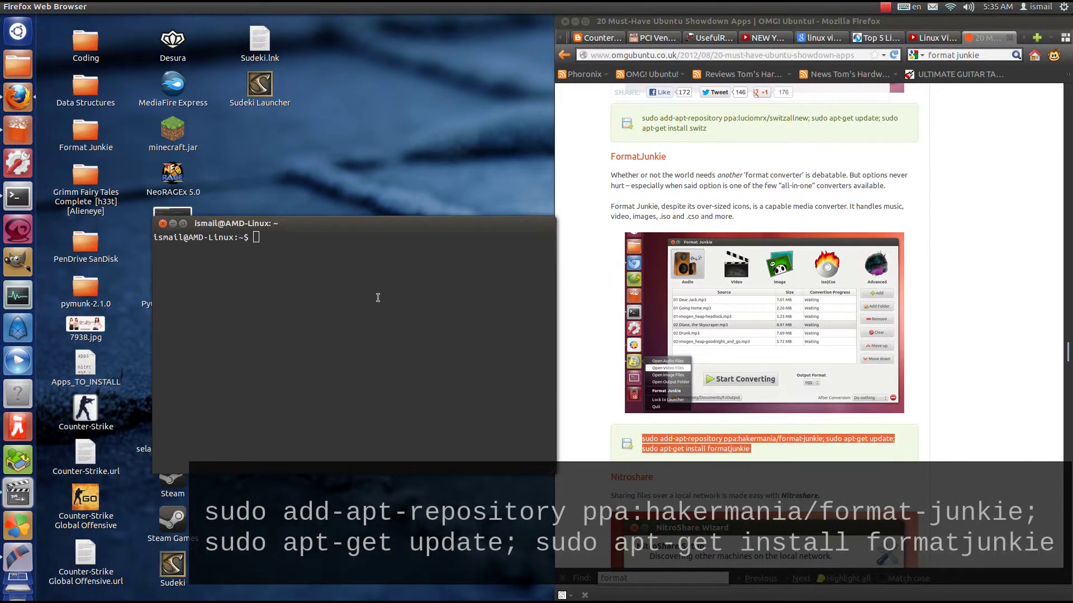
pyautogui.click(575, 25)
pyautogui.click(576, 23)
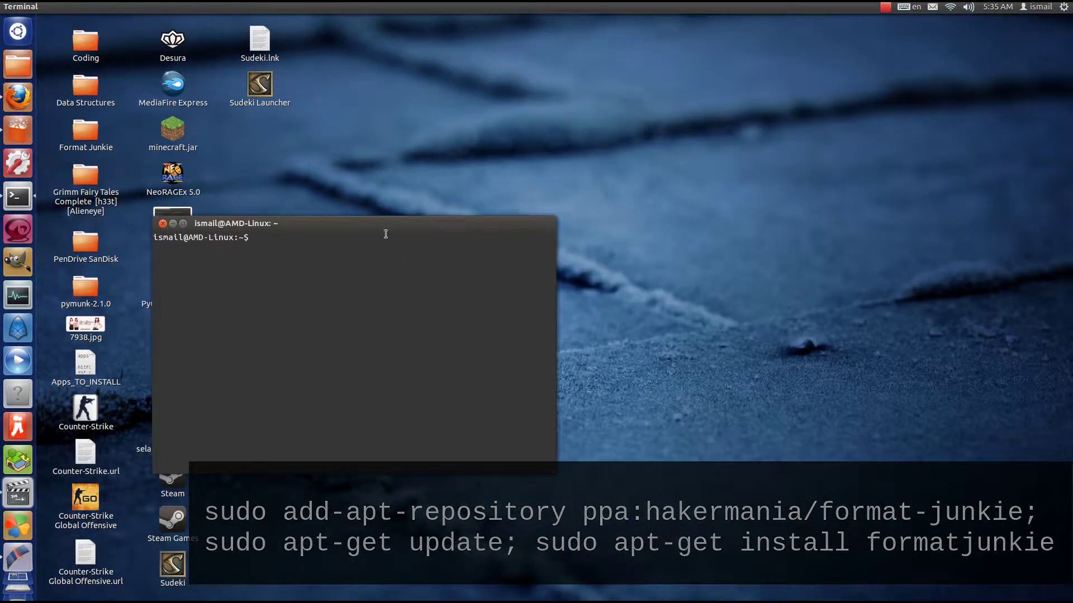
# Step: Paste the add-apt-repository, update and formatjunkie install command into the Terminal and run it
pyautogui.moveTo(404, 225); pyautogui.dragTo(595, 161)
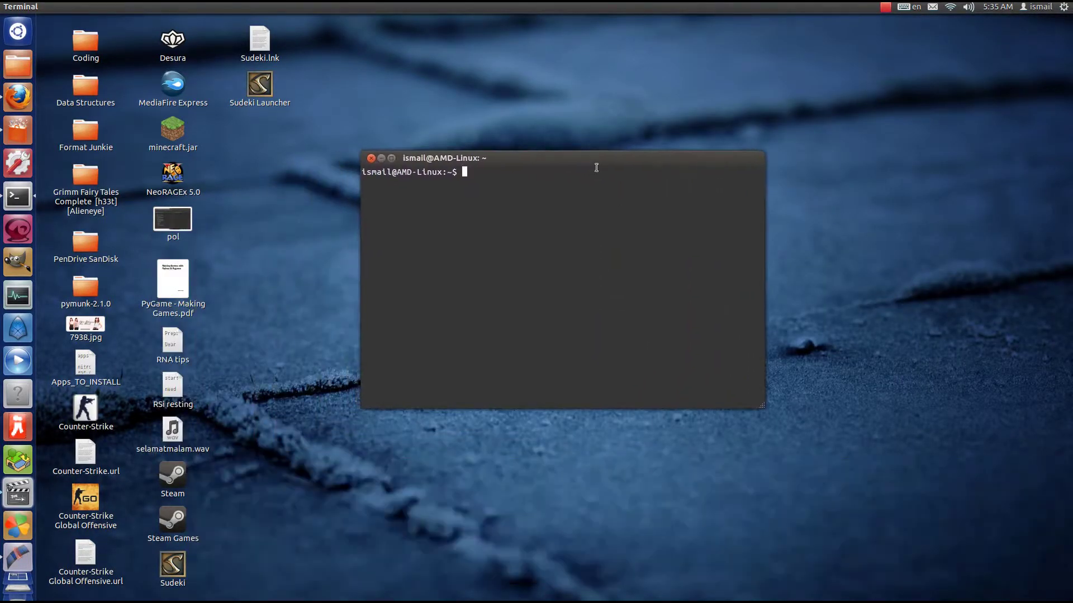
pyautogui.rightClick(571, 196)
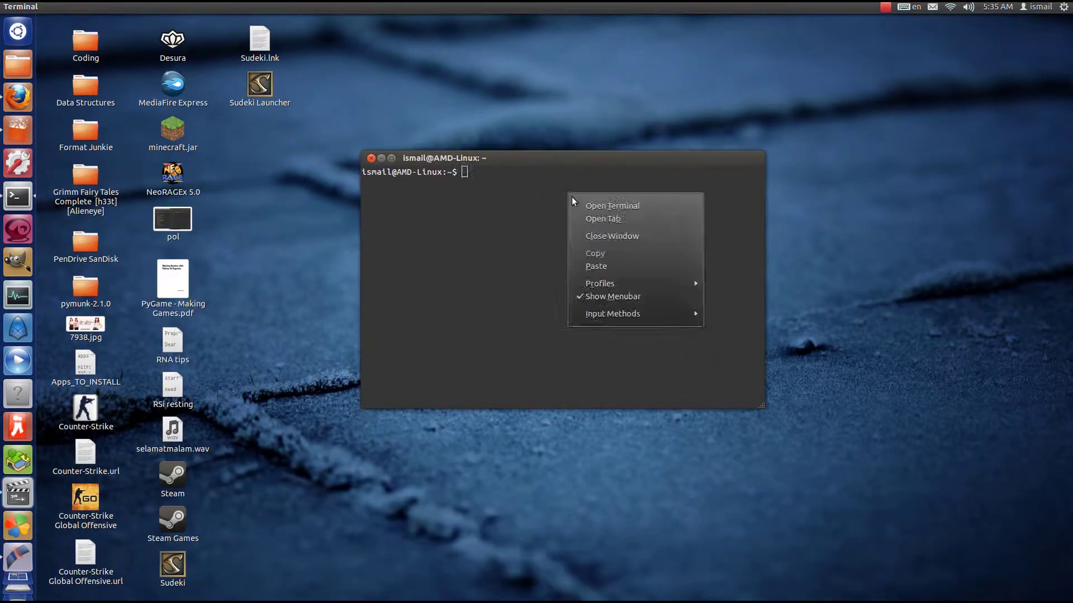
pyautogui.click(630, 268)
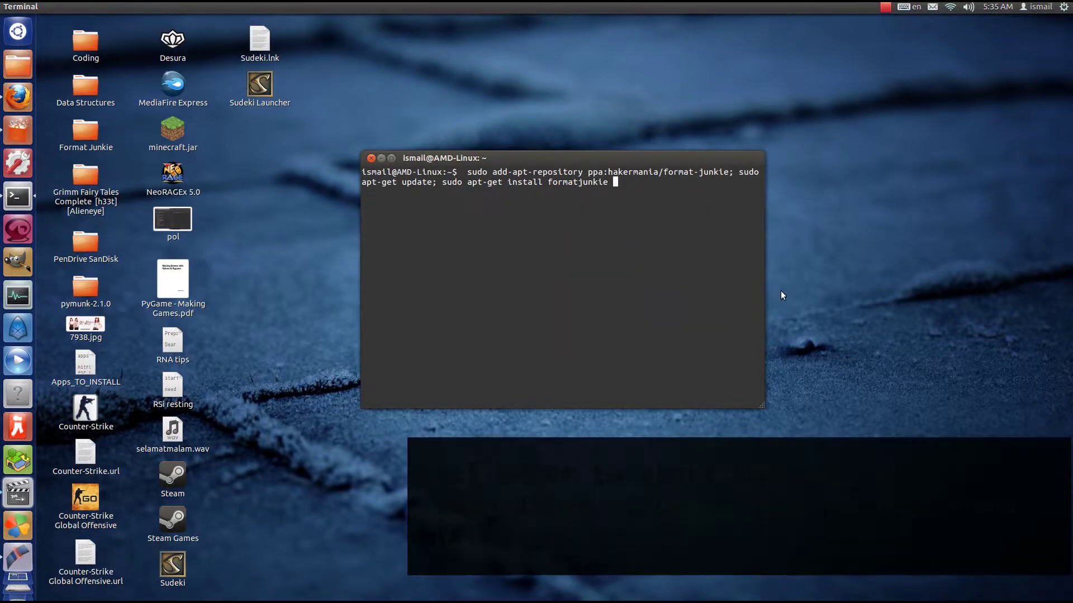
pyautogui.press('Return')
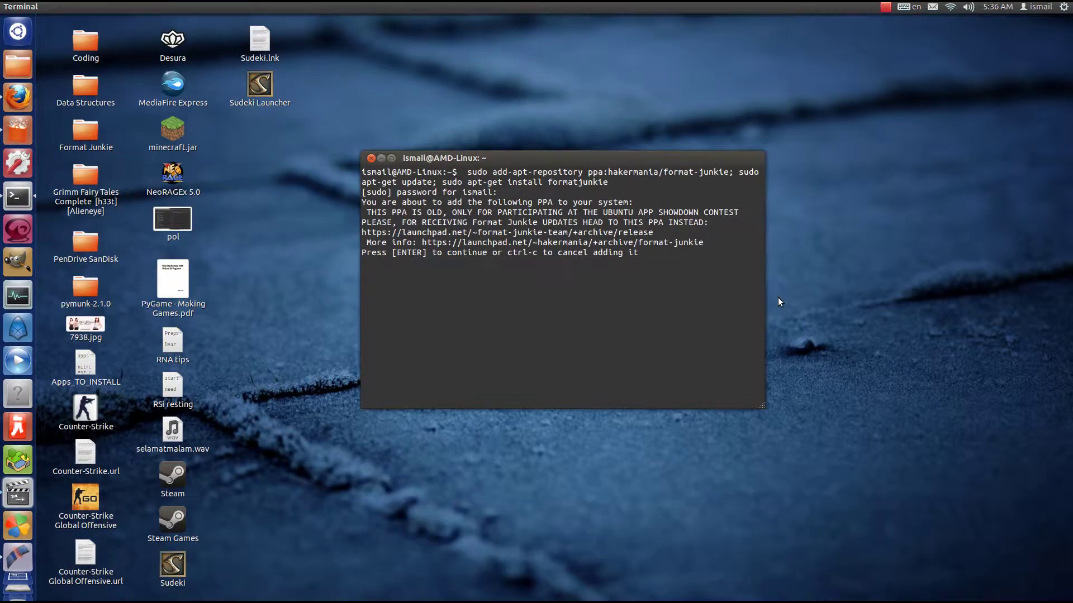
# Step: Accept adding the format-junkie PPA and let the package lists finish updating
pyautogui.press('Return')
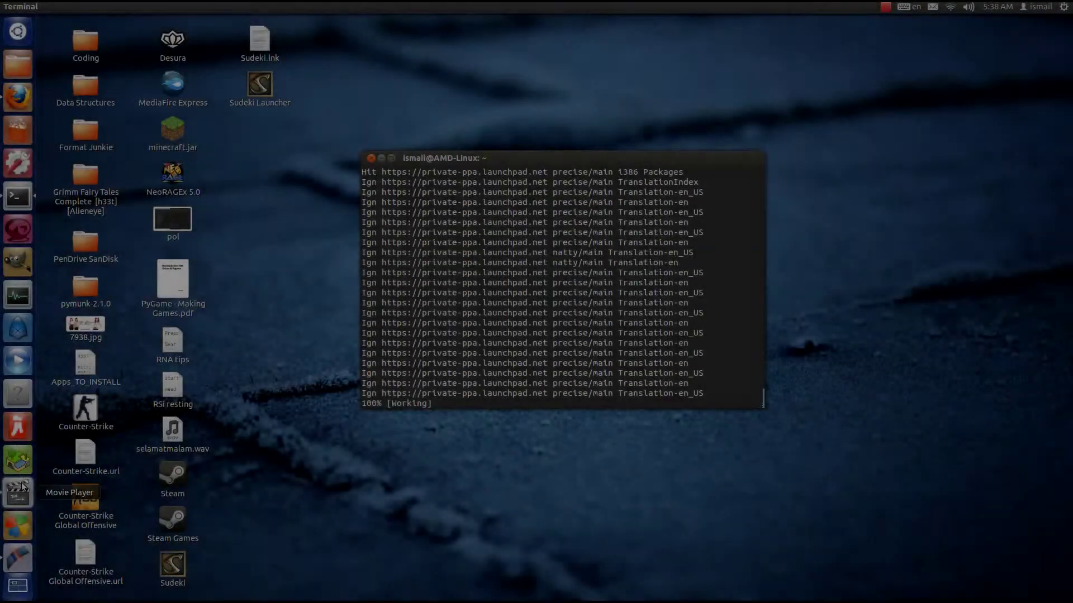
pyautogui.rightClick(18, 493)
pyautogui.click(447, 476)
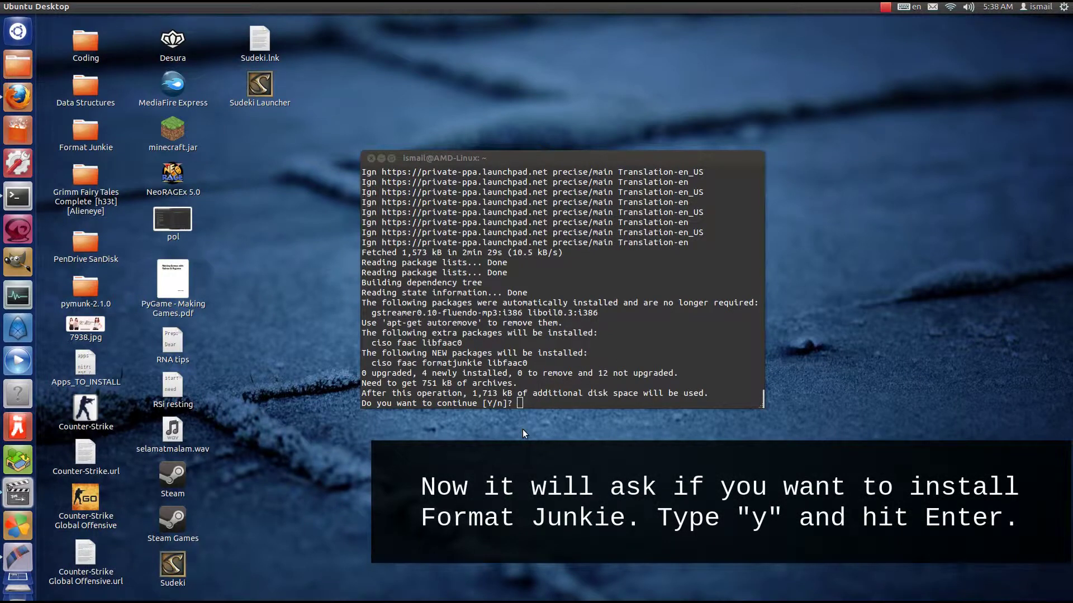
# Step: Answer y to install formatjunkie, ciso, faac and libfaac0 and wait for setup to finish
pyautogui.write('y')
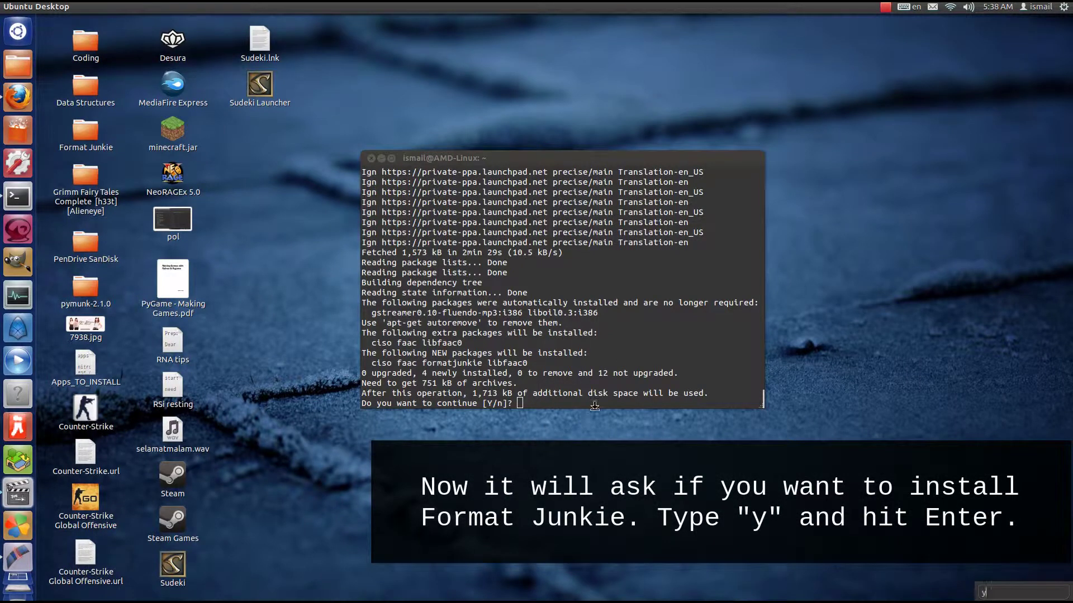
pyautogui.click(546, 396)
pyautogui.write('y')
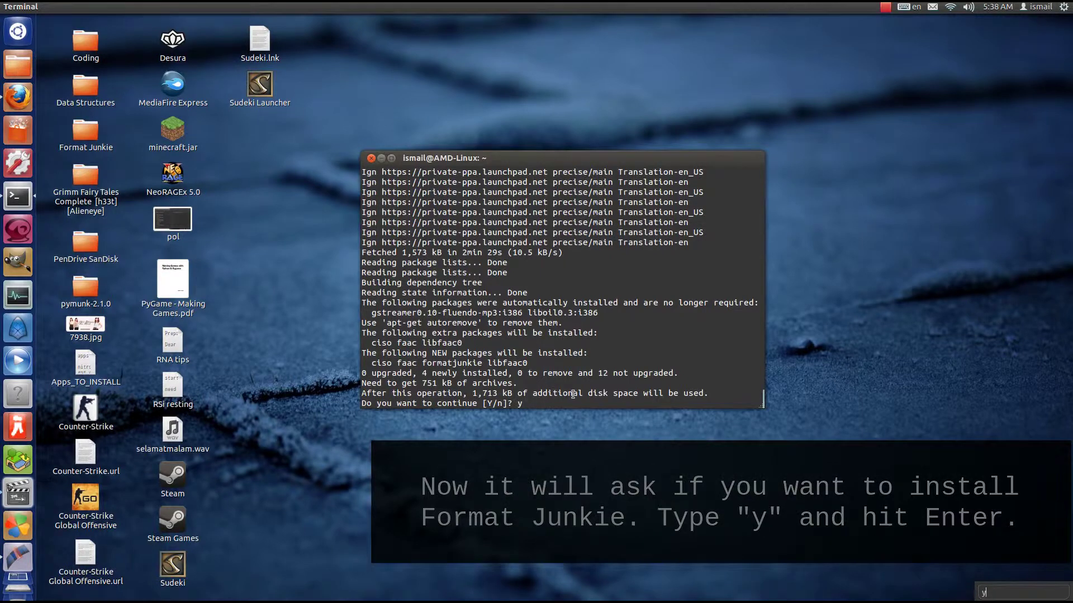
pyautogui.press('Return')
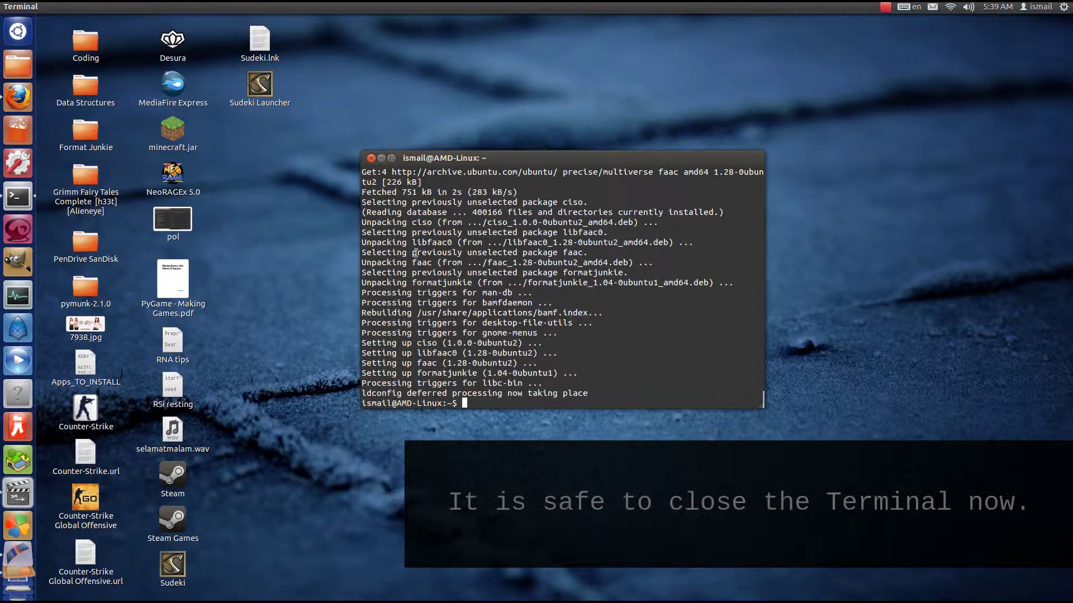
pyautogui.moveTo(414, 157); pyautogui.dragTo(452, 151)
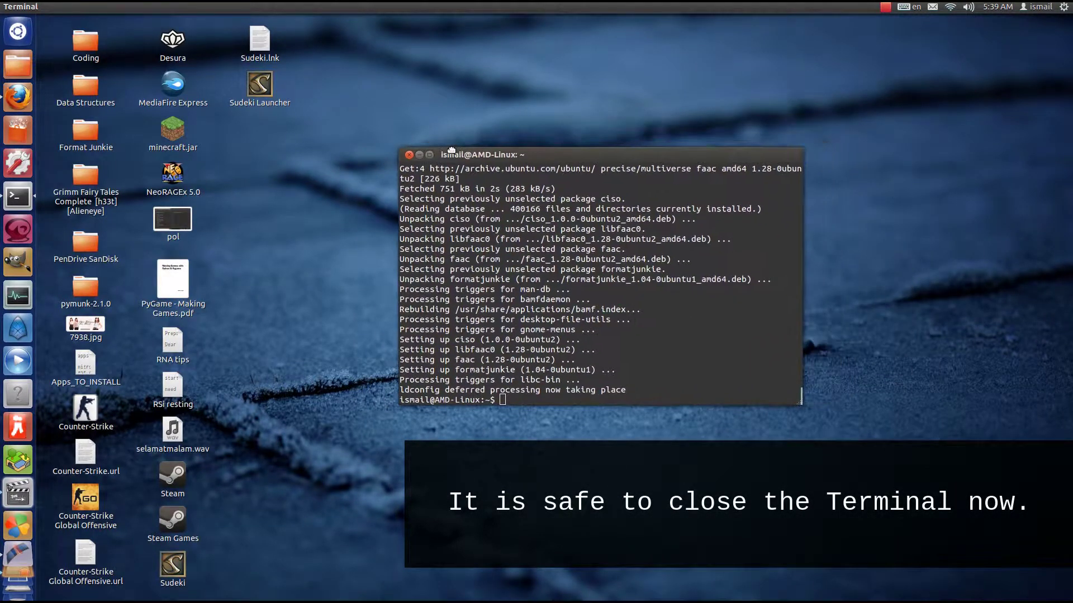
pyautogui.click(408, 155)
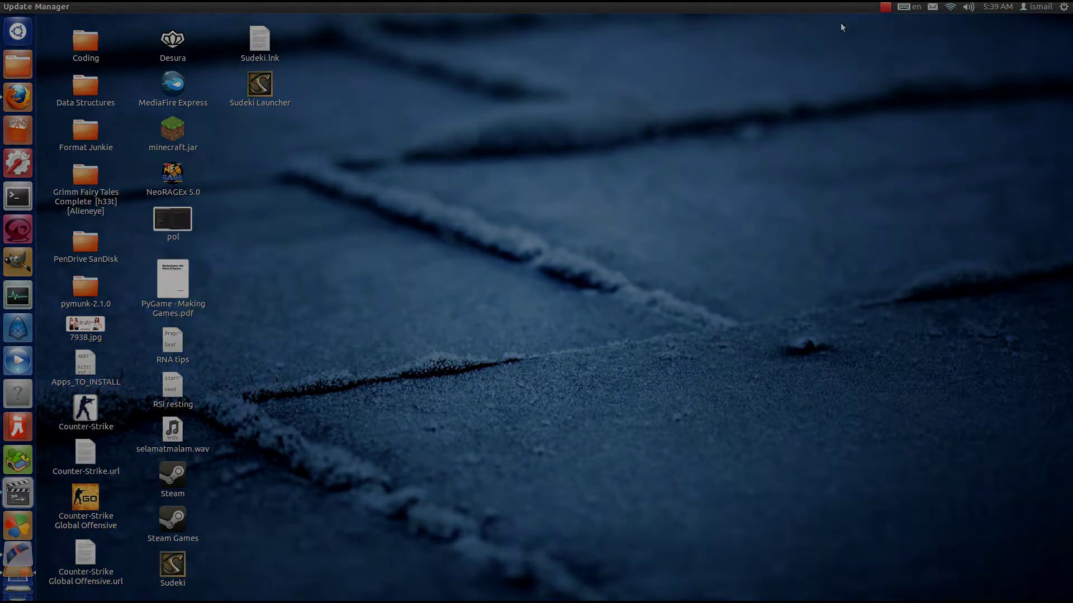
pyautogui.click(885, 7)
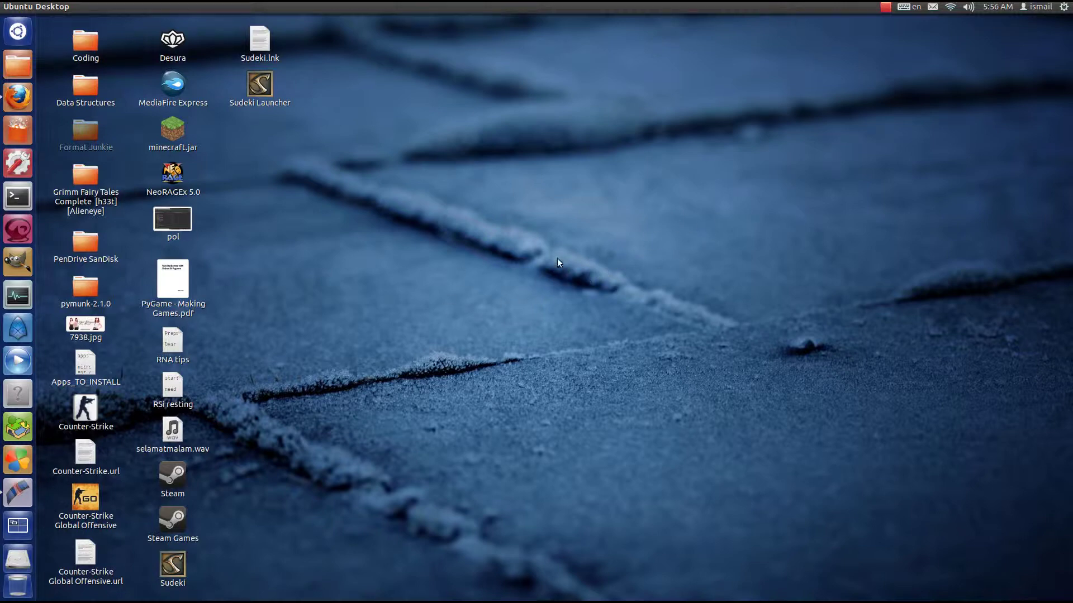
# Step: Search the Dash for 'format' and launch the Format Junkie application
pyautogui.click(21, 29)
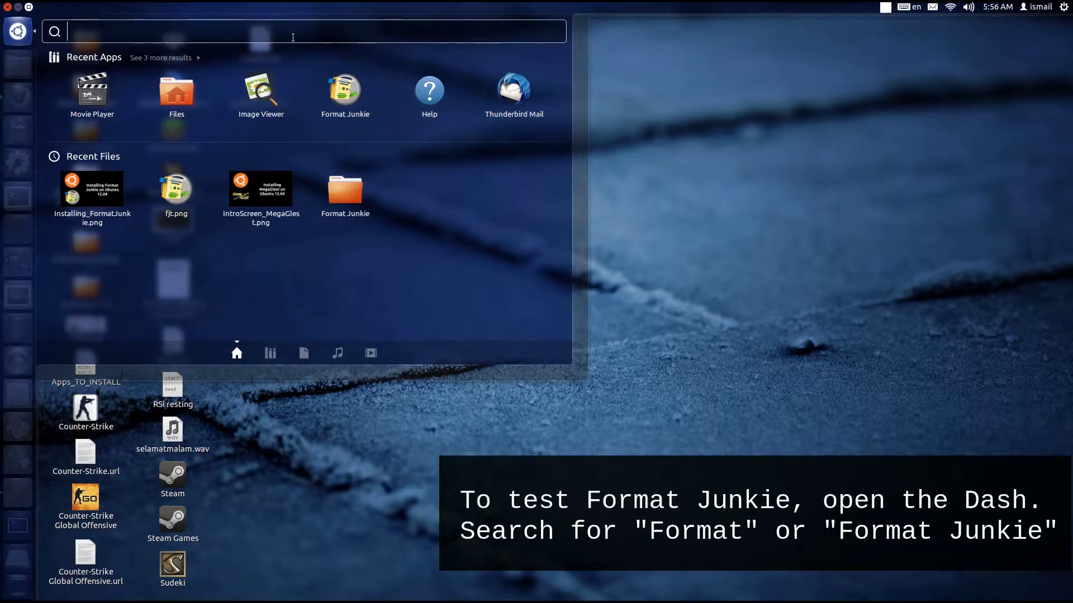
pyautogui.write('format')
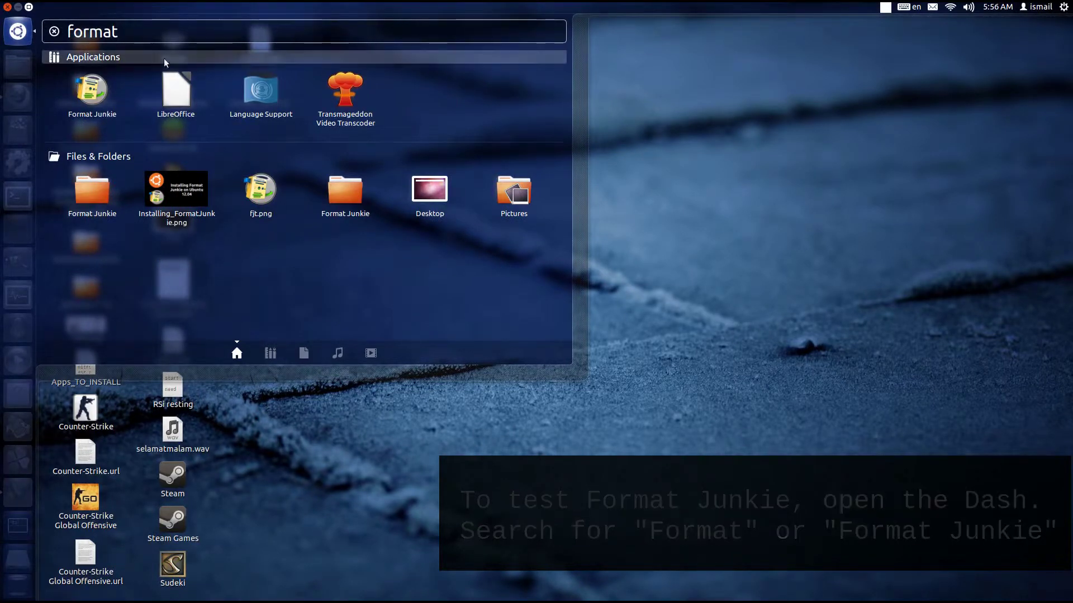
pyautogui.click(107, 77)
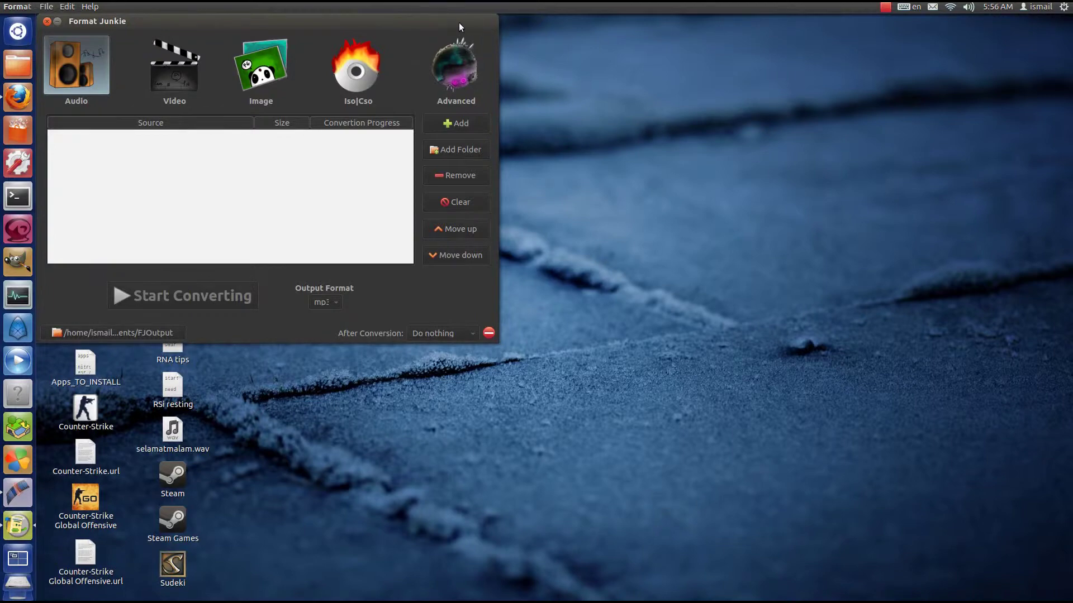
# Step: Review the audio output formats, keeping mp3, and glance at the FJOutput folder
pyautogui.moveTo(460, 26); pyautogui.dragTo(750, 123)
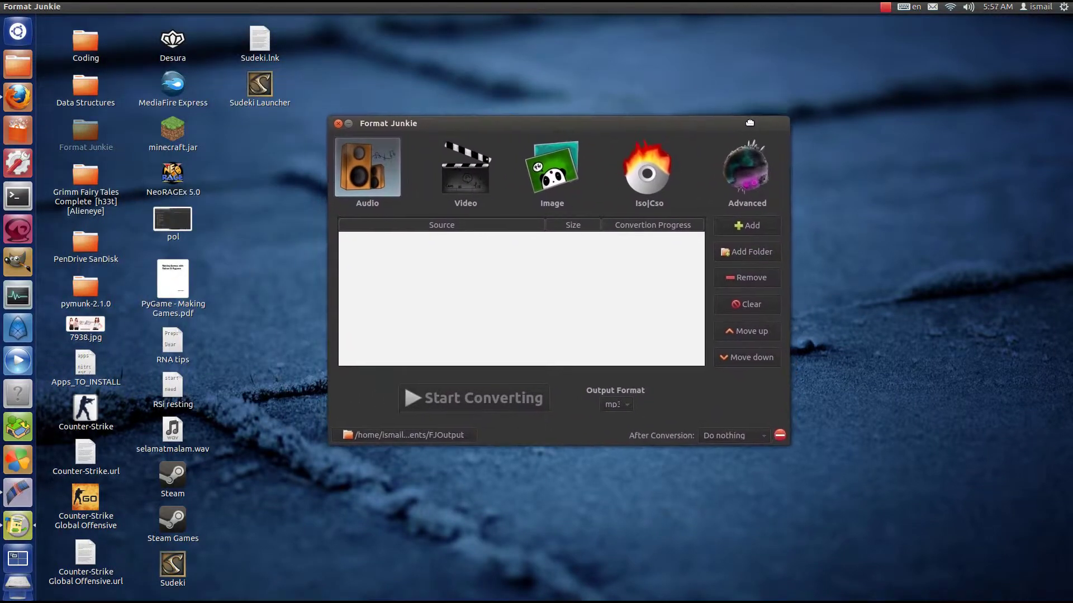
pyautogui.click(628, 406)
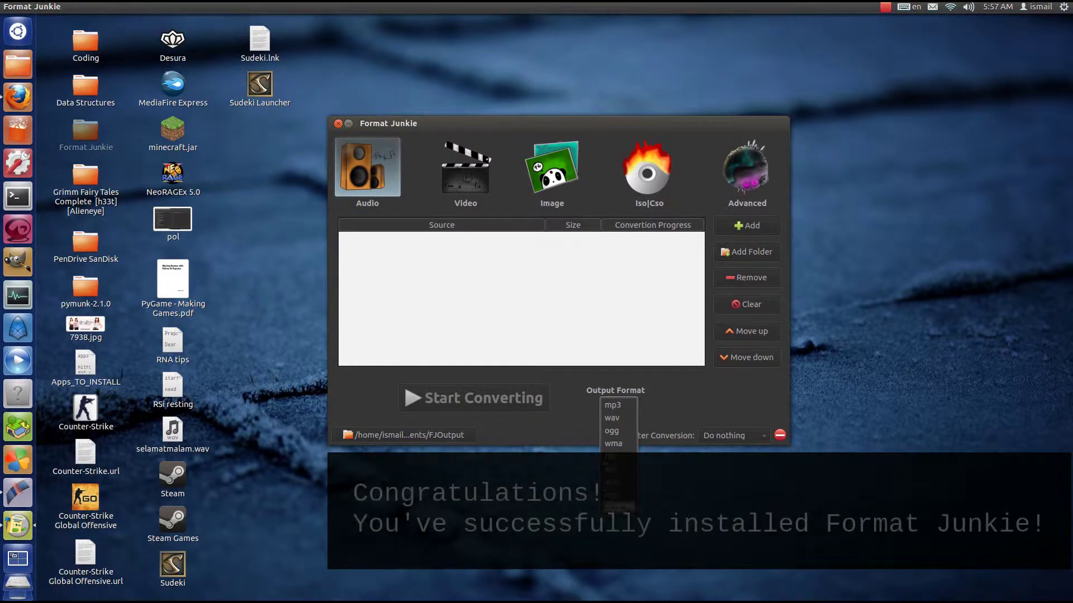
pyautogui.click(613, 405)
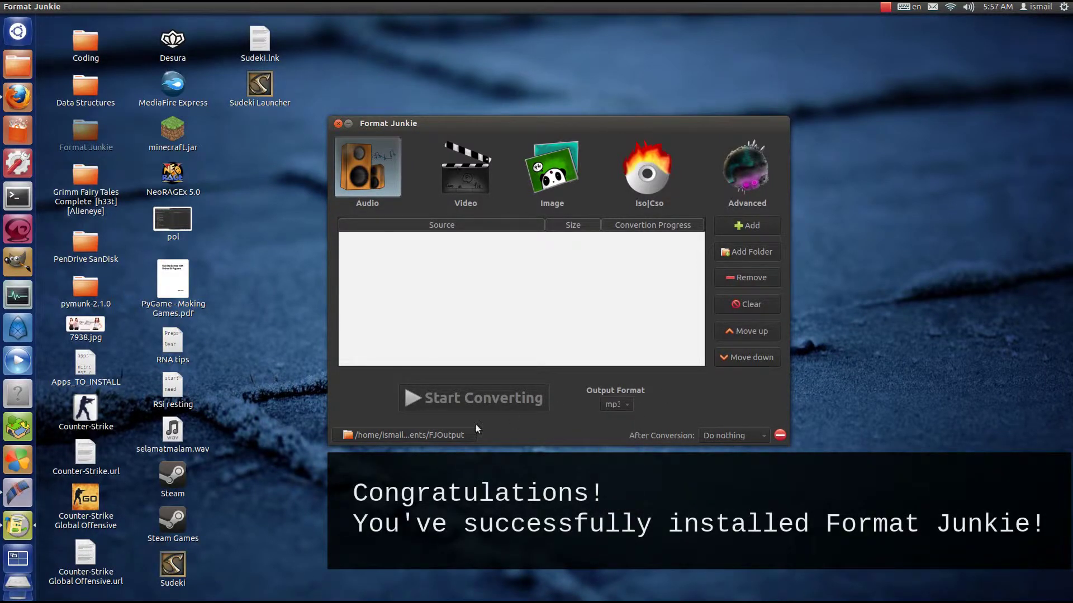
pyautogui.click(403, 438)
pyautogui.moveTo(318, 290); pyautogui.dragTo(353, 228)
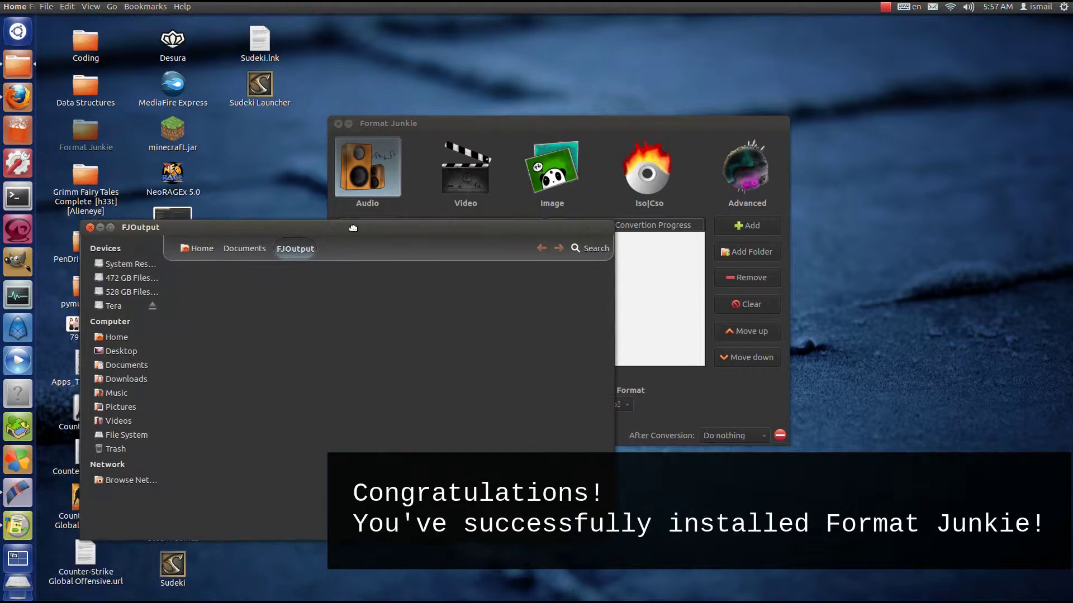
pyautogui.click(90, 227)
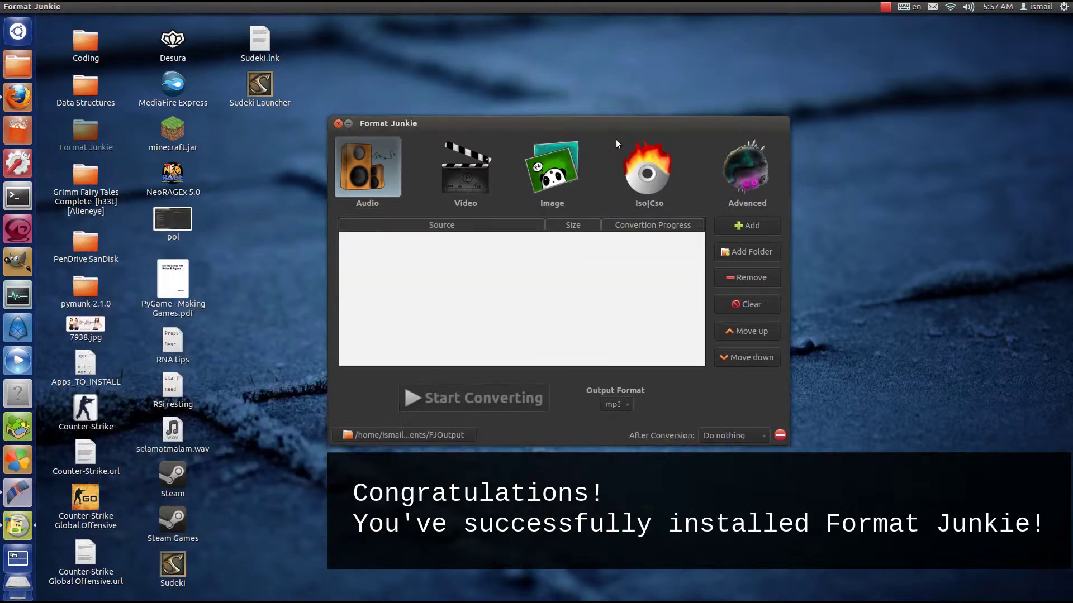
# Step: Browse the Image, Iso|Cso and Advanced options, ending on Video conversion
pyautogui.click(464, 190)
pyautogui.click(550, 184)
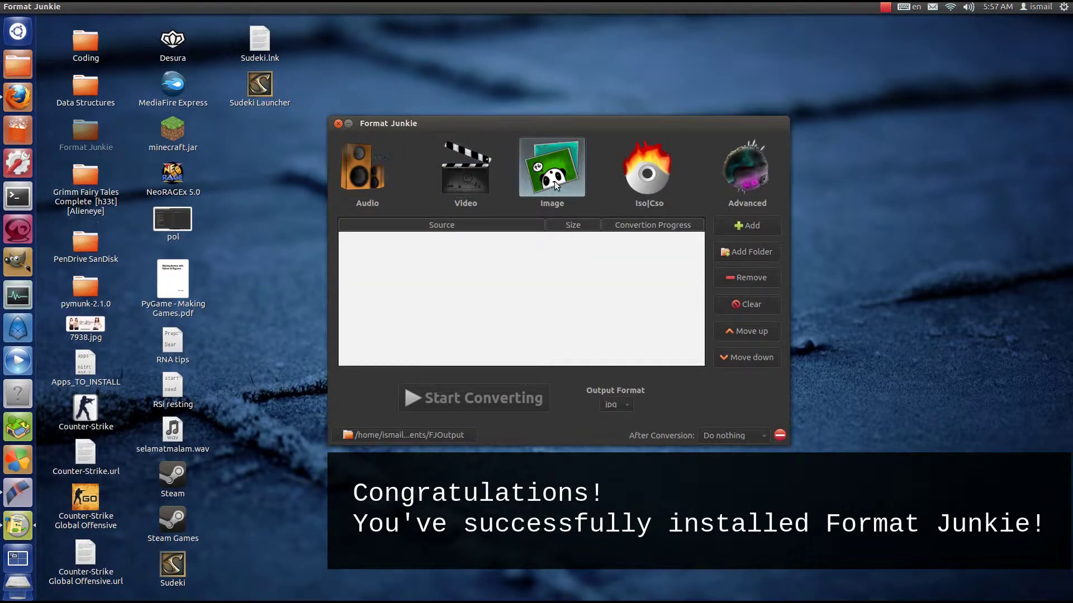
pyautogui.click(651, 169)
pyautogui.click(729, 176)
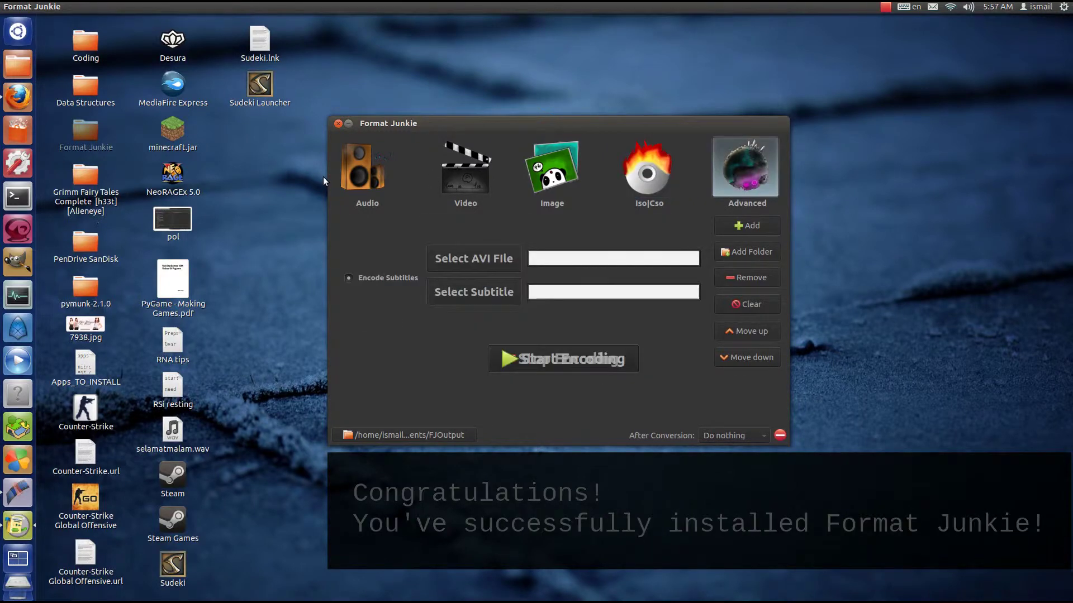
pyautogui.click(474, 182)
pyautogui.moveTo(444, 122); pyautogui.dragTo(491, 126)
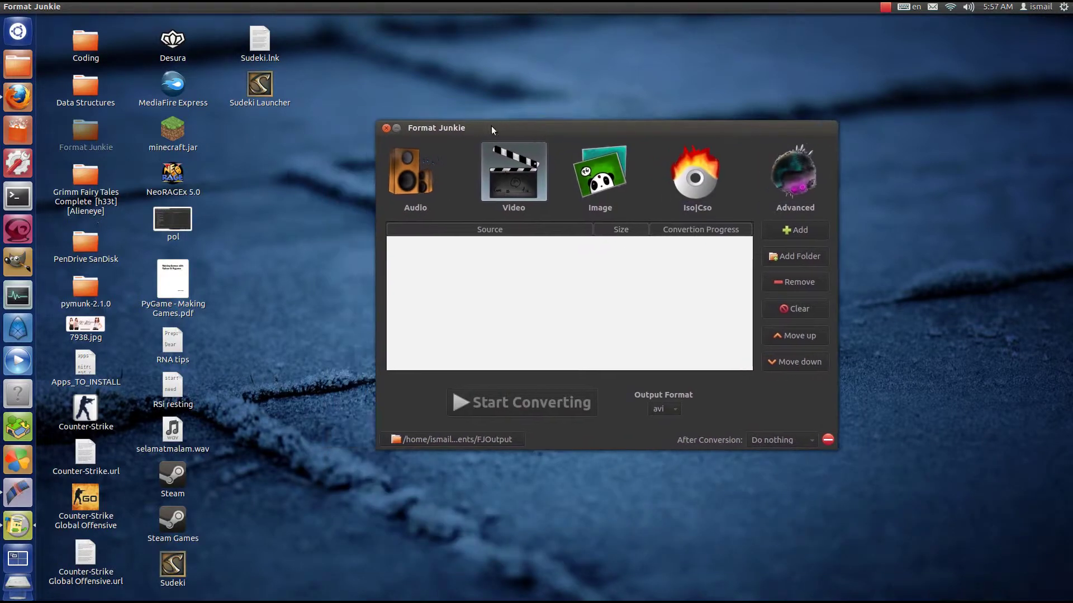
# Step: Drag Installing Format Junkie Part 1.ogv from the desktop Format Junkie folder into the Source list
pyautogui.doubleClick(77, 140)
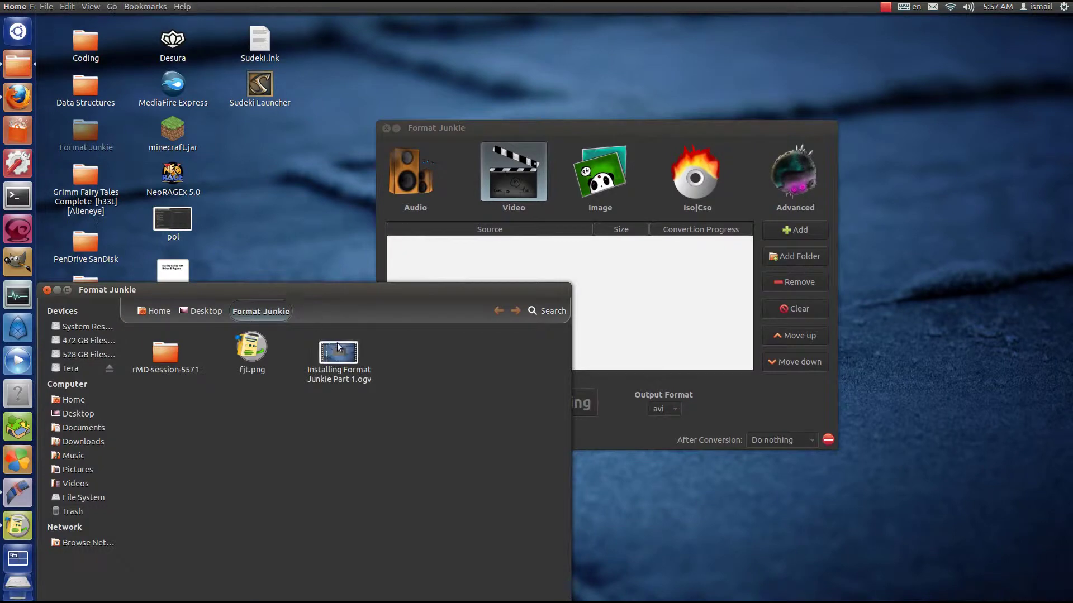
pyautogui.click(342, 358)
pyautogui.moveTo(343, 357); pyautogui.dragTo(624, 285)
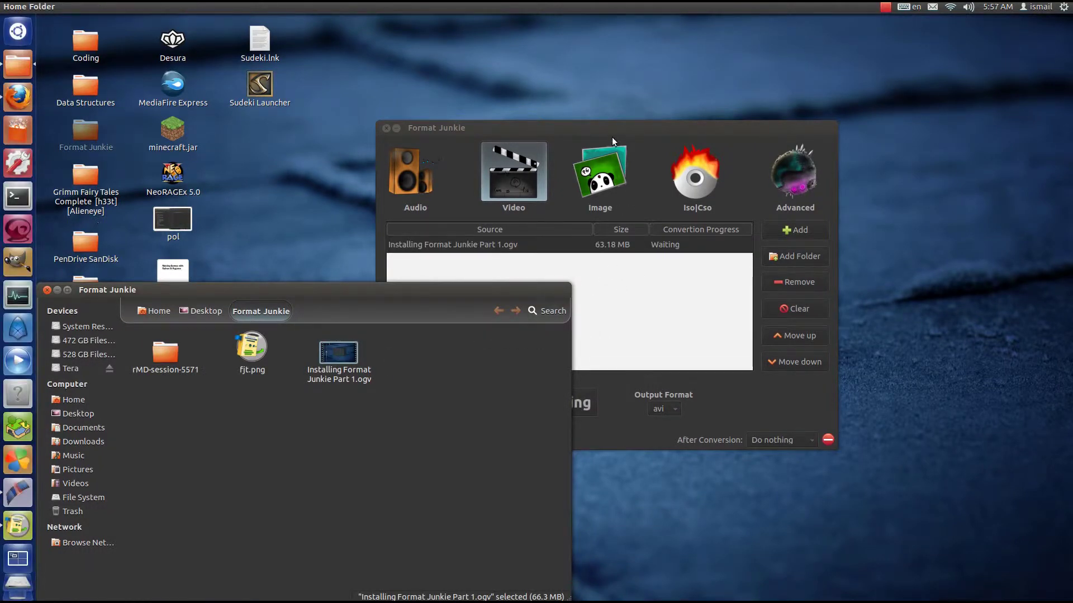
pyautogui.moveTo(611, 137); pyautogui.dragTo(647, 111)
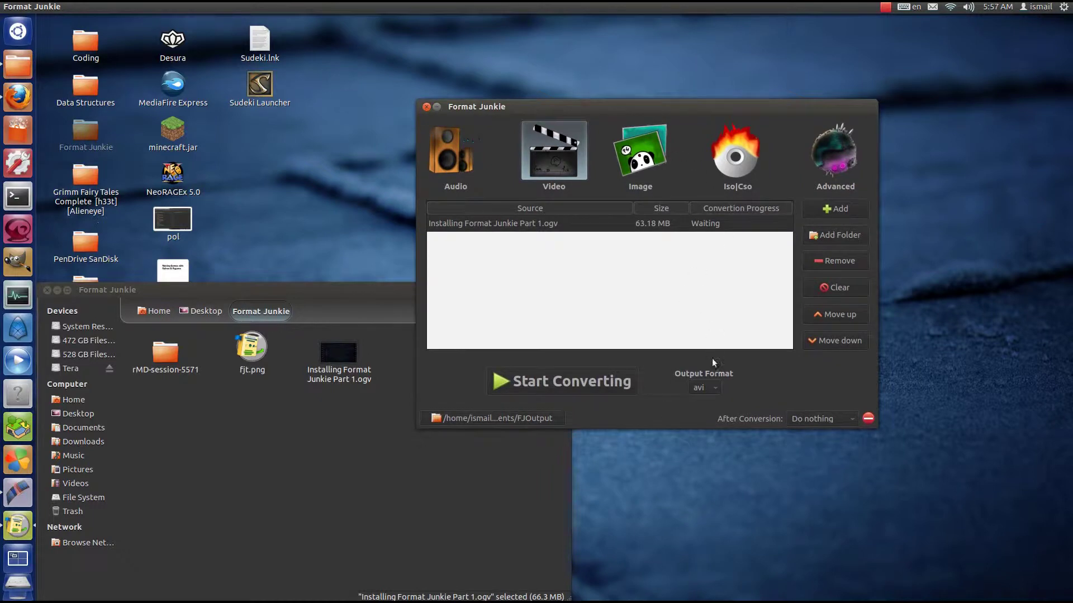
# Step: Set the output format to mp4 and check the FJOutput folder
pyautogui.click(703, 387)
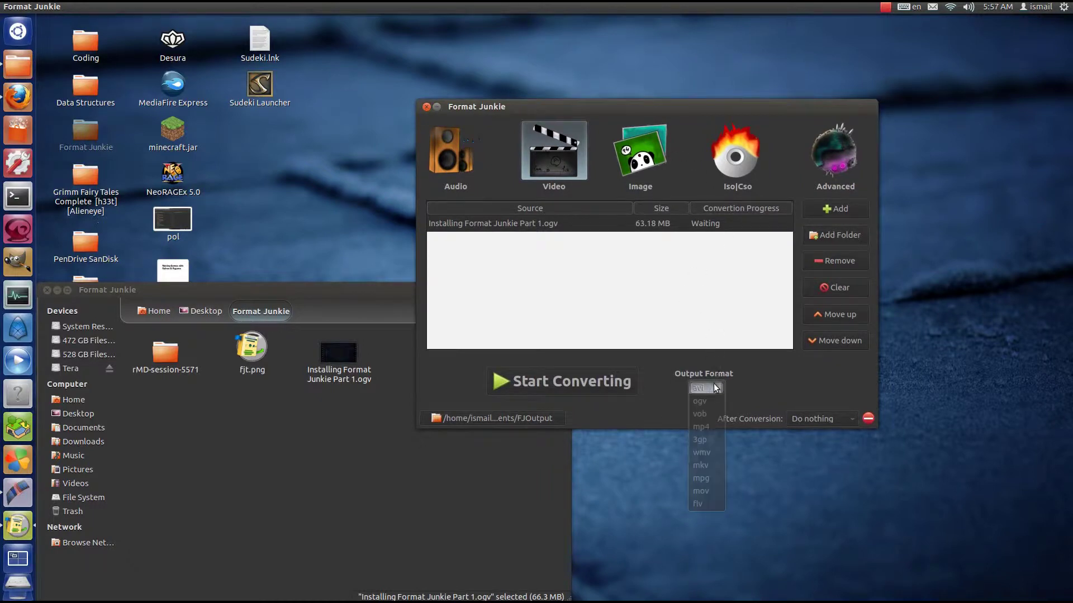
pyautogui.click(701, 428)
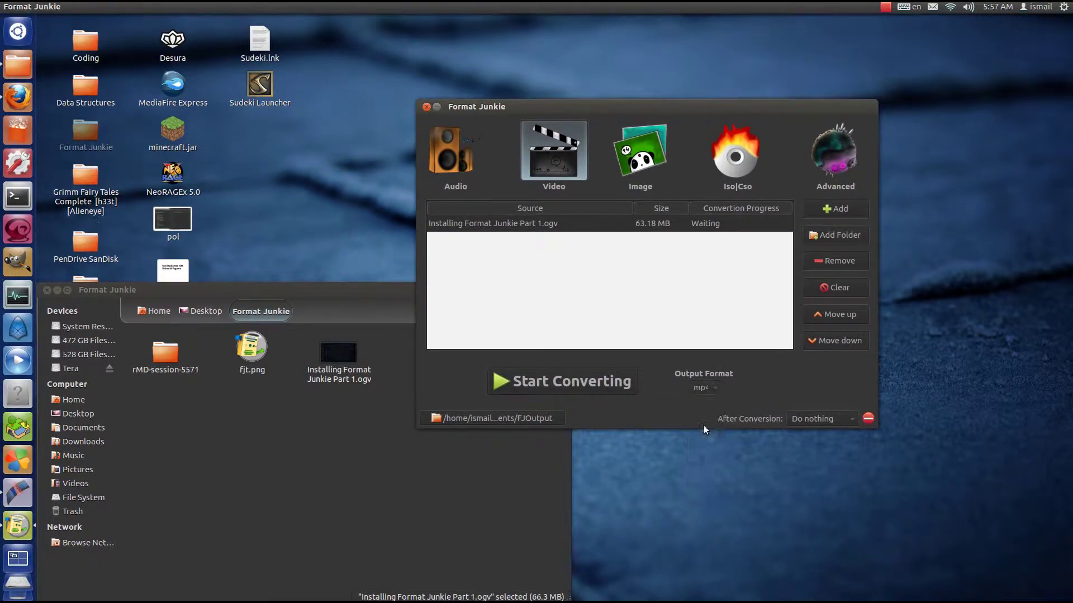
pyautogui.click(510, 418)
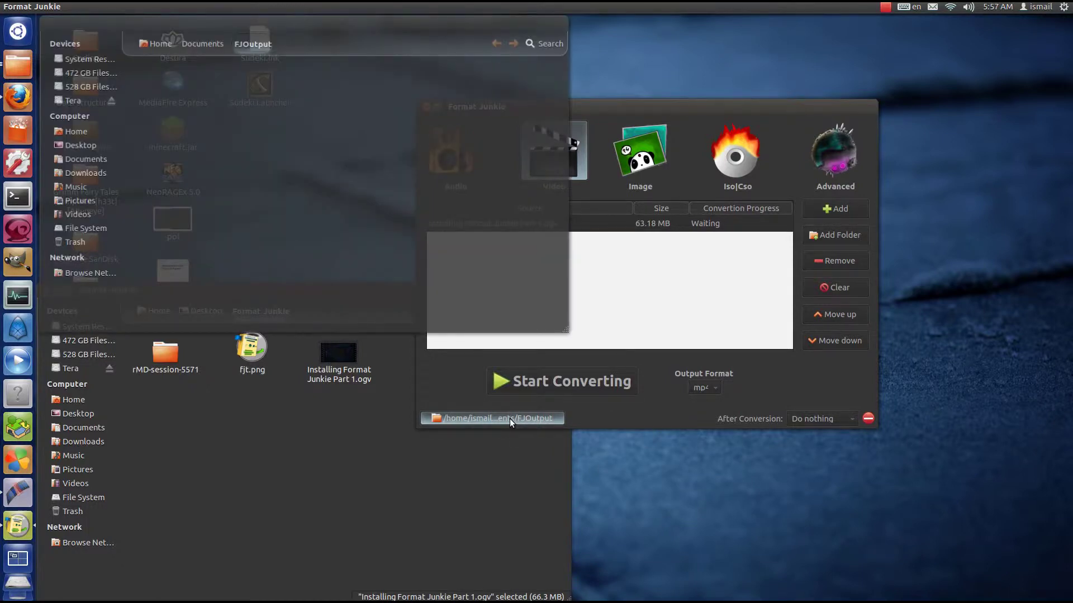
pyautogui.click(48, 22)
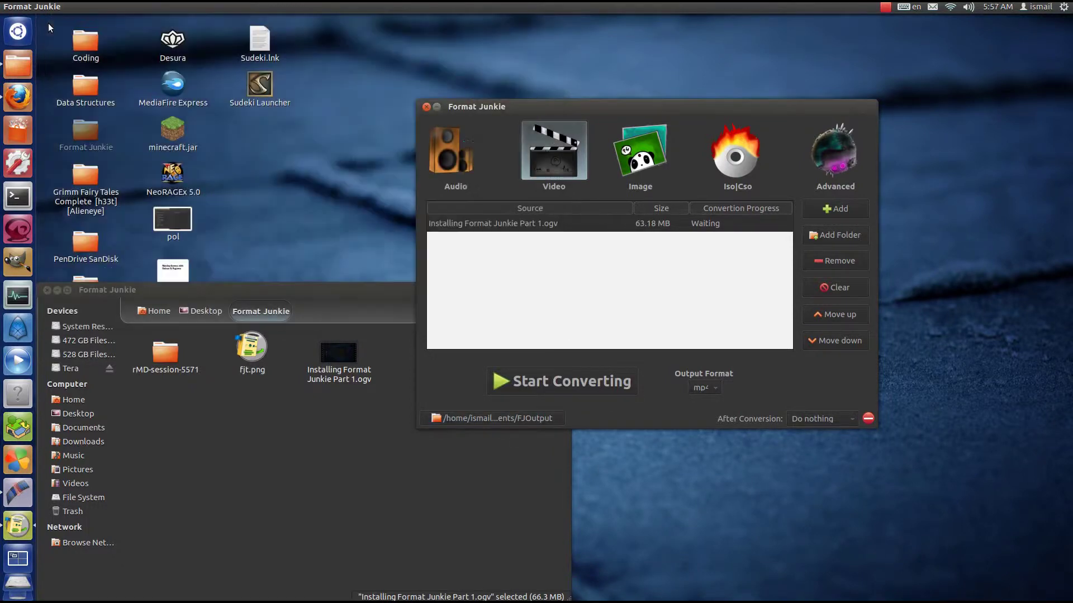
# Step: Start converting the .ogv recording to mp4 and wait until it reaches 100%
pyautogui.click(602, 374)
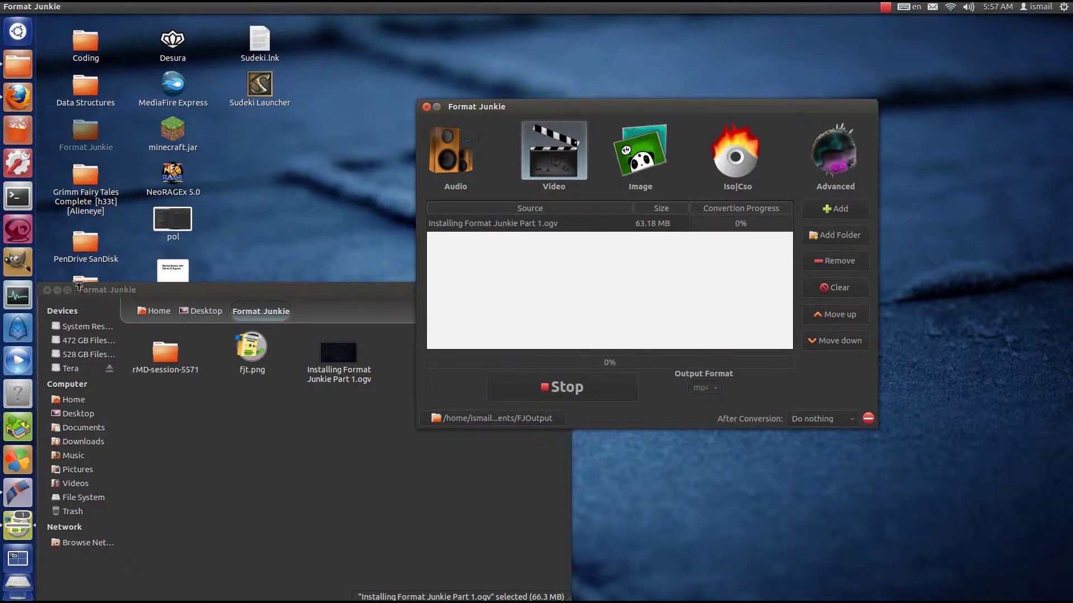
pyautogui.click(50, 291)
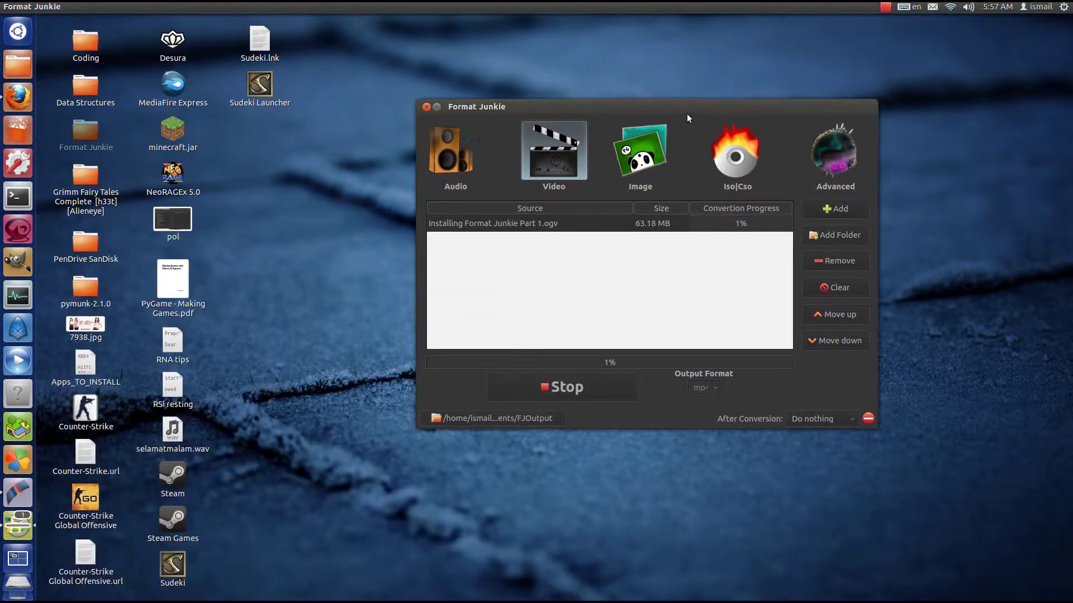
pyautogui.moveTo(686, 113); pyautogui.dragTo(629, 135)
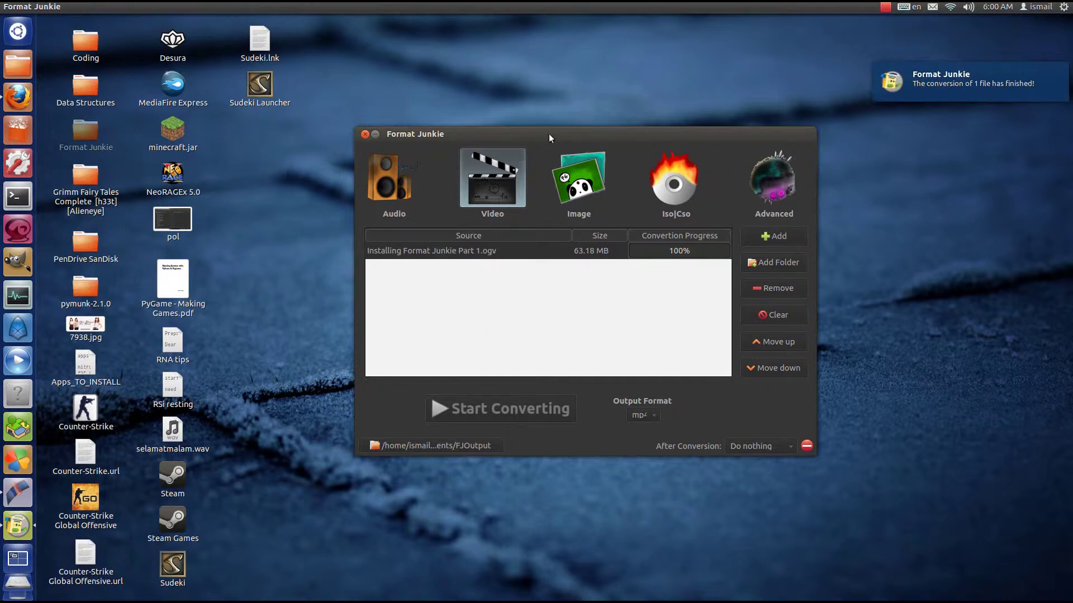
# Step: Open Installing Format Junkie Part 1.mp4 from FJOutput in Movie Player
pyautogui.click(464, 449)
pyautogui.moveTo(370, 287); pyautogui.dragTo(429, 178)
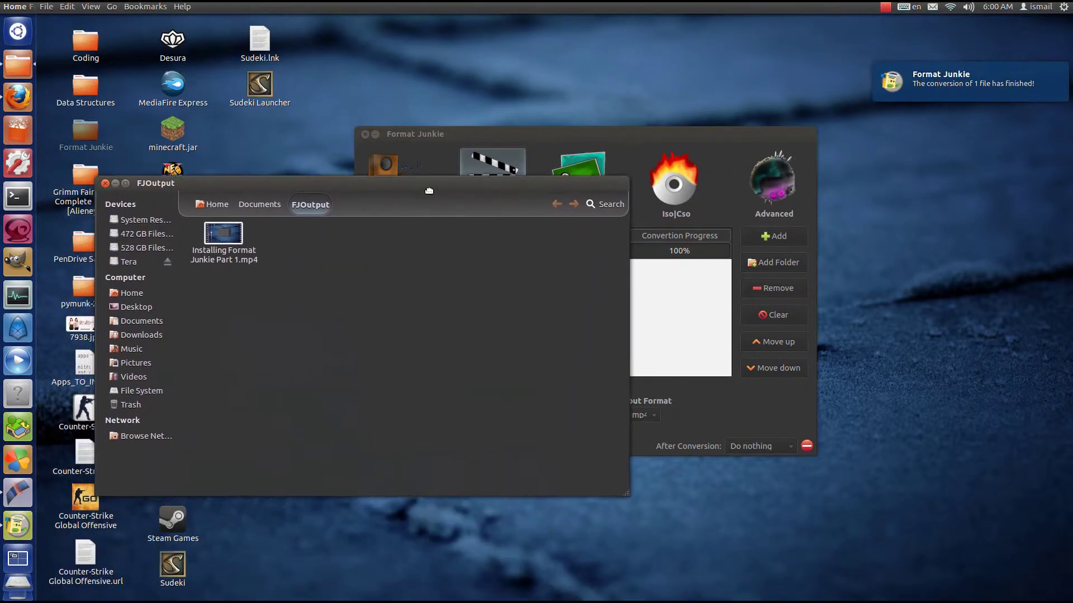
pyautogui.click(254, 255)
pyautogui.doubleClick(257, 256)
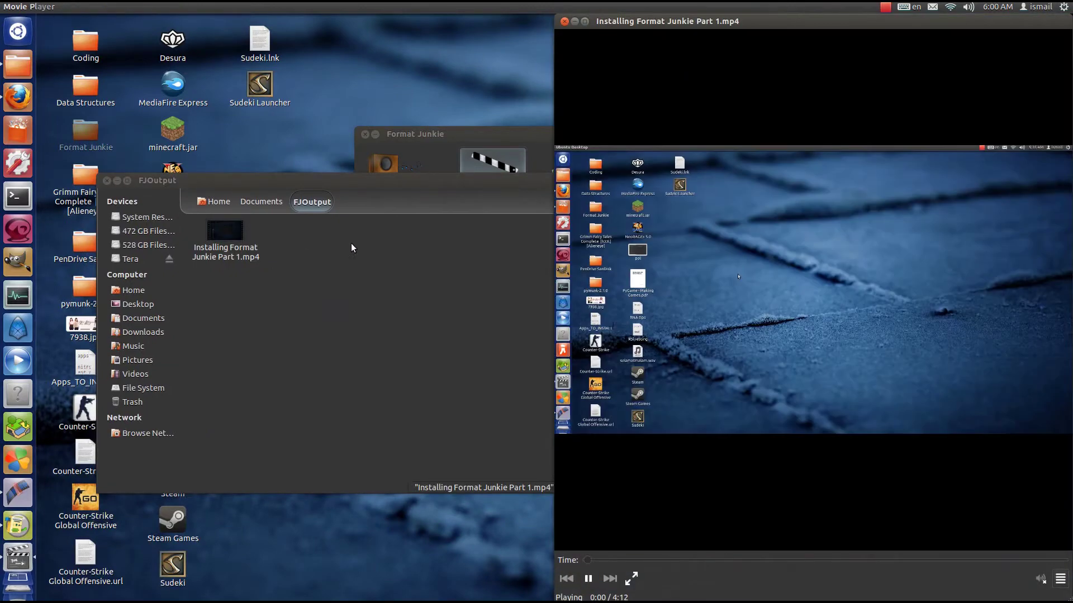
pyautogui.moveTo(713, 25); pyautogui.dragTo(503, 55)
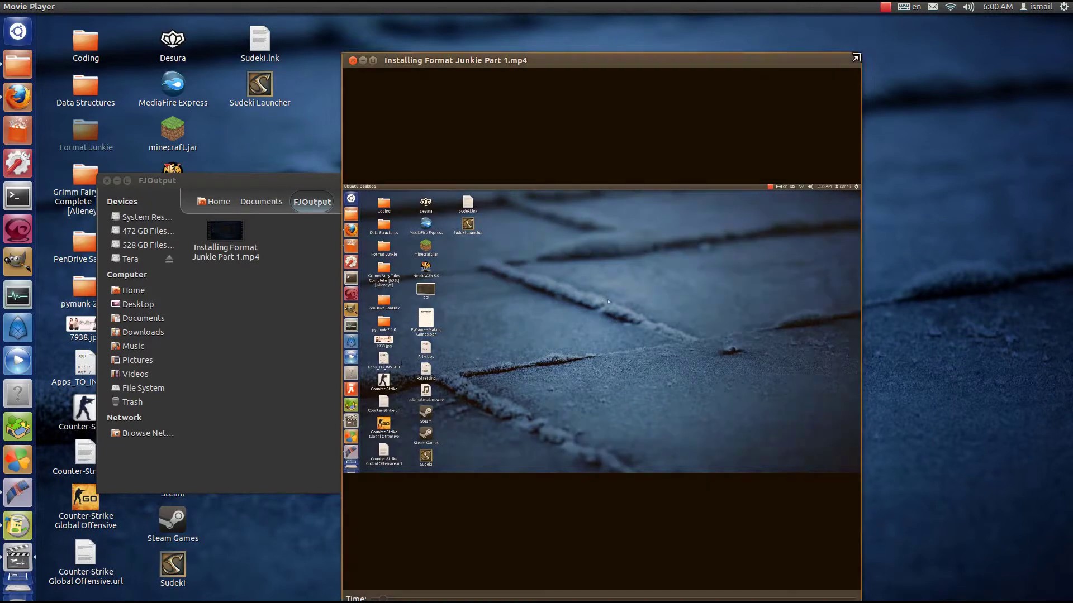
pyautogui.moveTo(861, 58); pyautogui.dragTo(955, 230)
pyautogui.moveTo(828, 232); pyautogui.dragTo(816, 103)
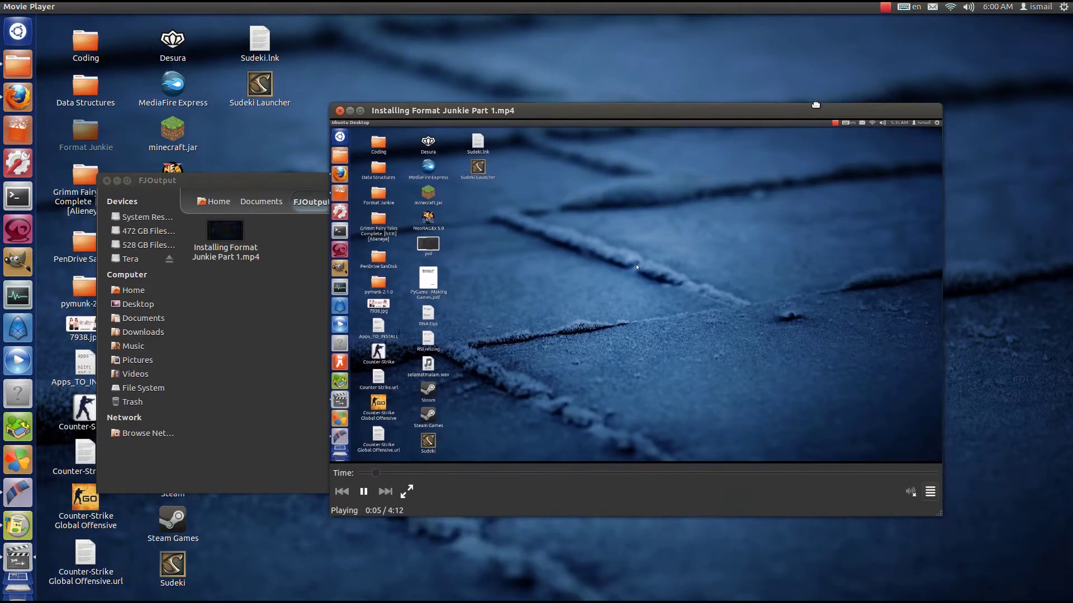
# Step: Seek through the video to about 0:41, 1:36, 2:22, 2:39 and 3:12
pyautogui.click(458, 471)
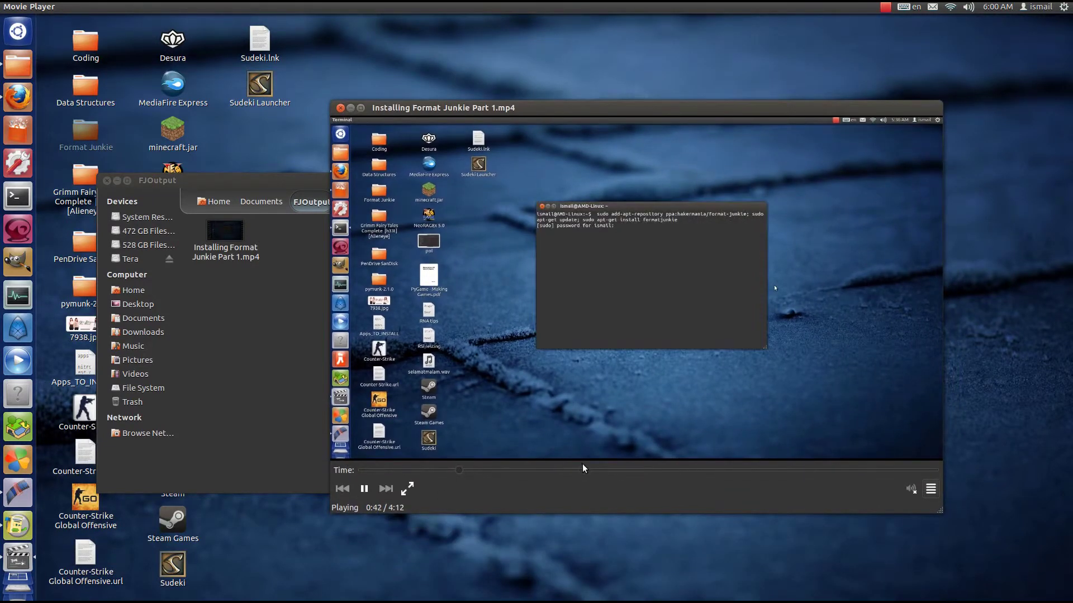
pyautogui.click(583, 464)
pyautogui.click(685, 469)
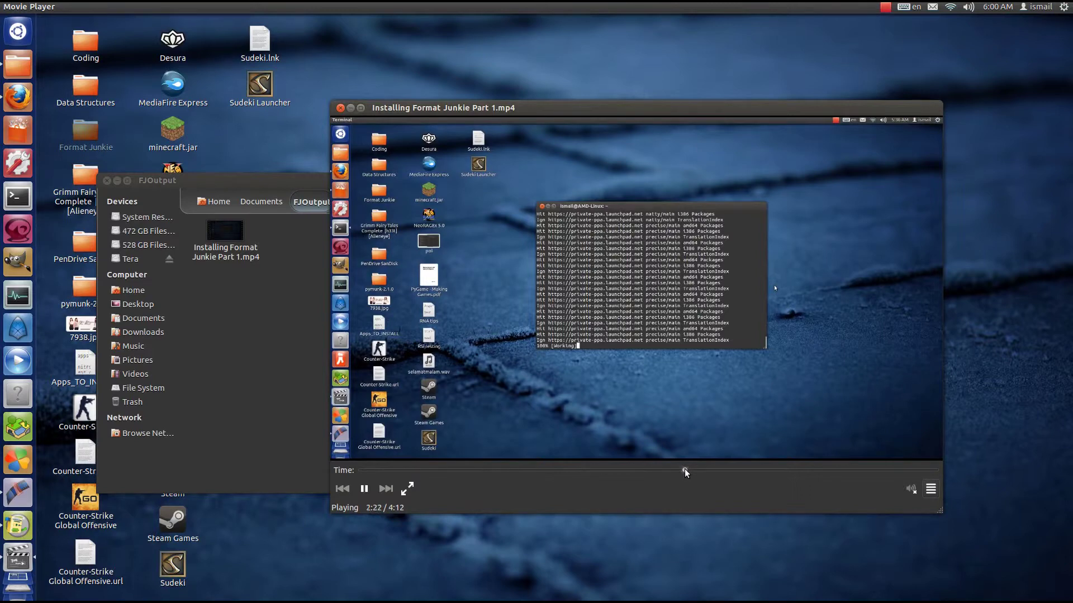
pyautogui.click(724, 470)
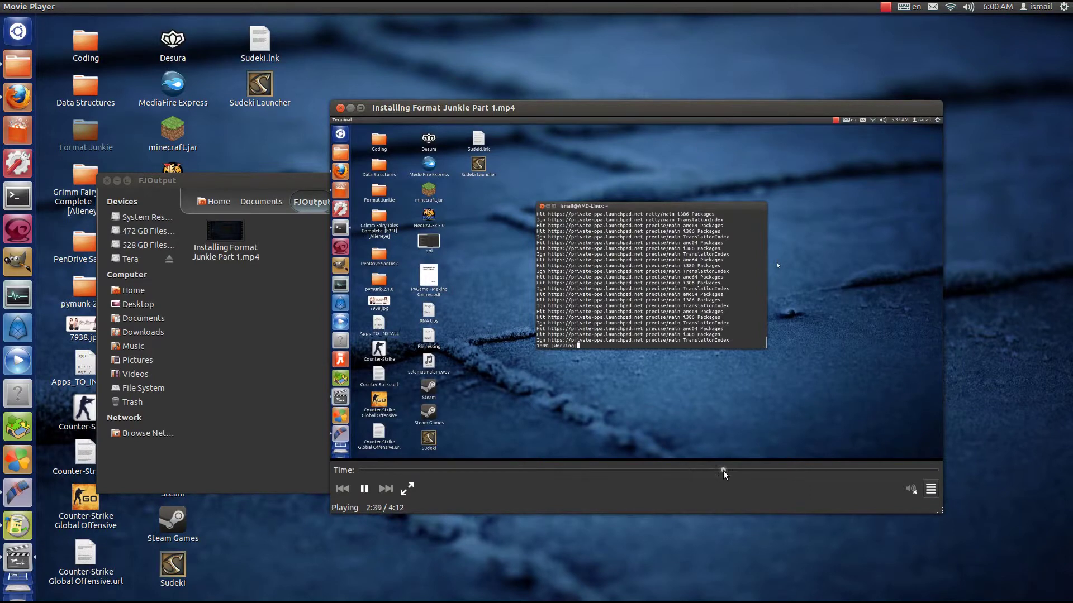
pyautogui.click(799, 470)
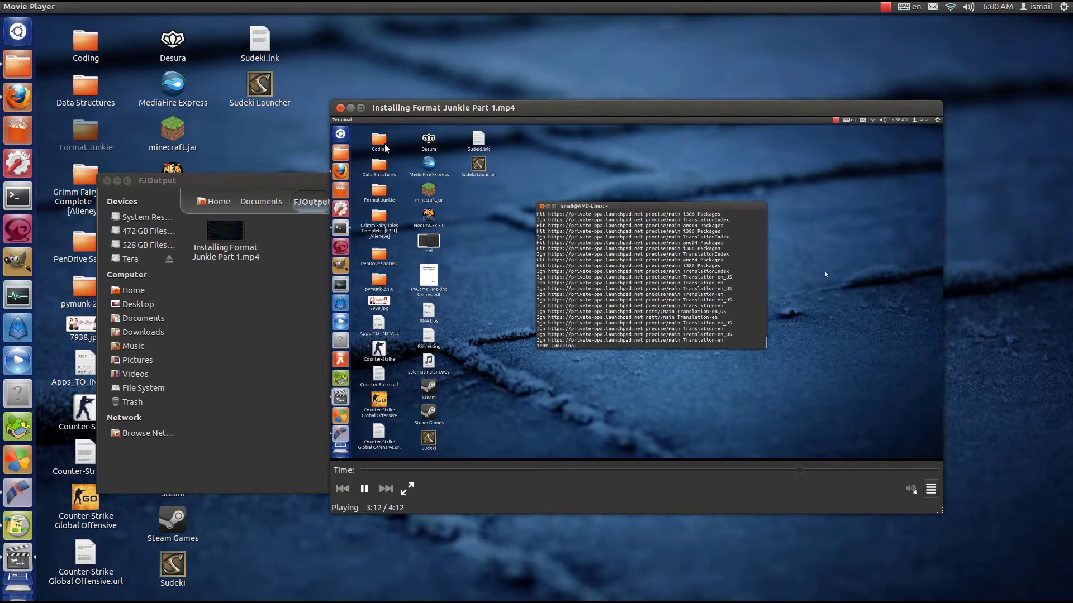
# Step: Close Movie Player and bring the Format Junkie window to the front
pyautogui.click(340, 108)
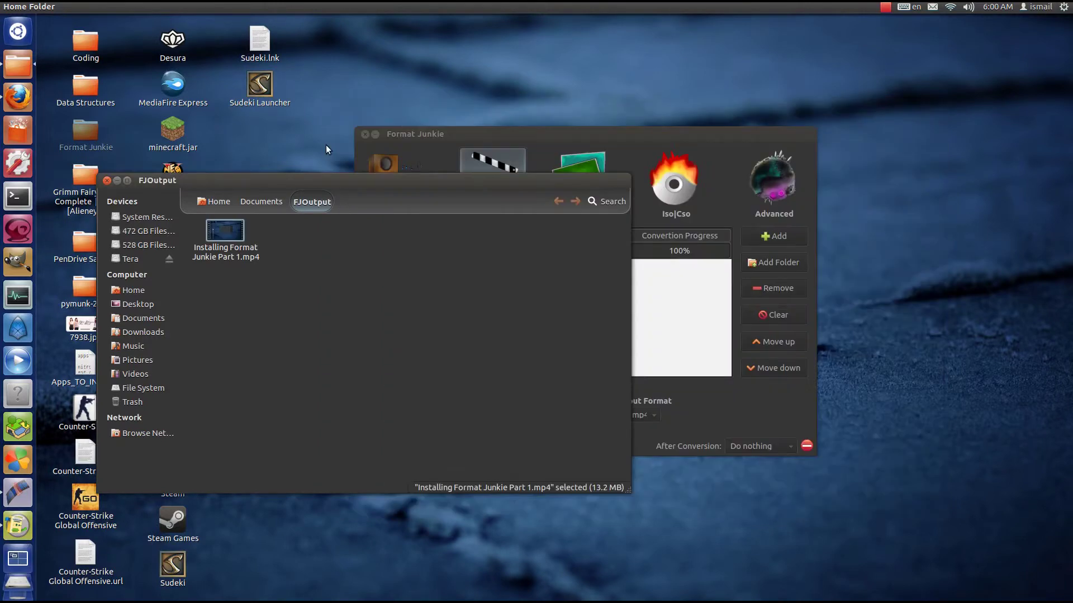
pyautogui.moveTo(339, 179); pyautogui.dragTo(634, 280)
pyautogui.click(574, 137)
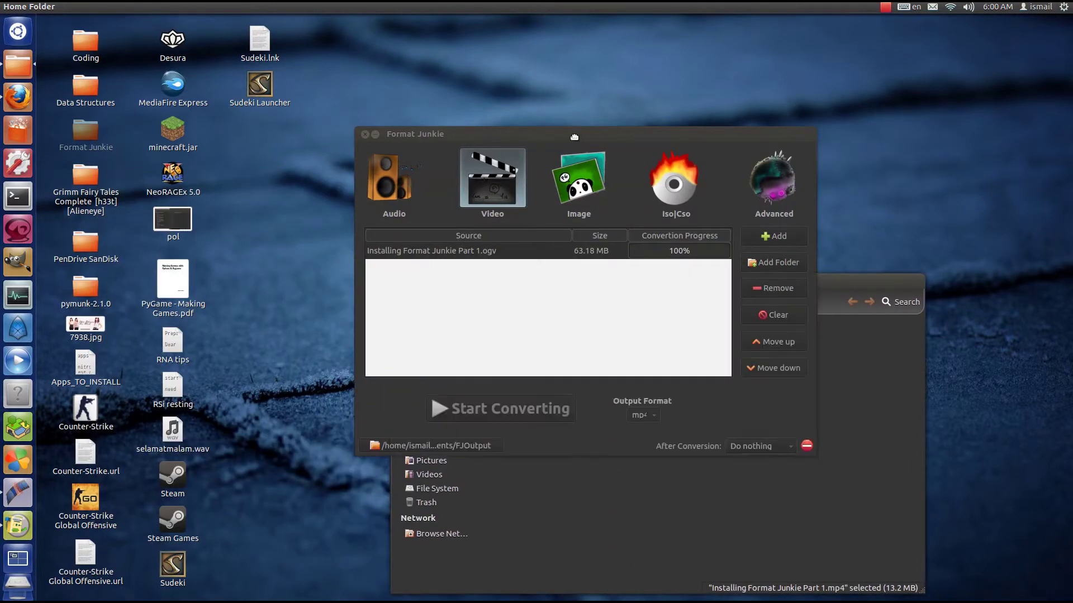
pyautogui.moveTo(574, 137); pyautogui.dragTo(539, 94)
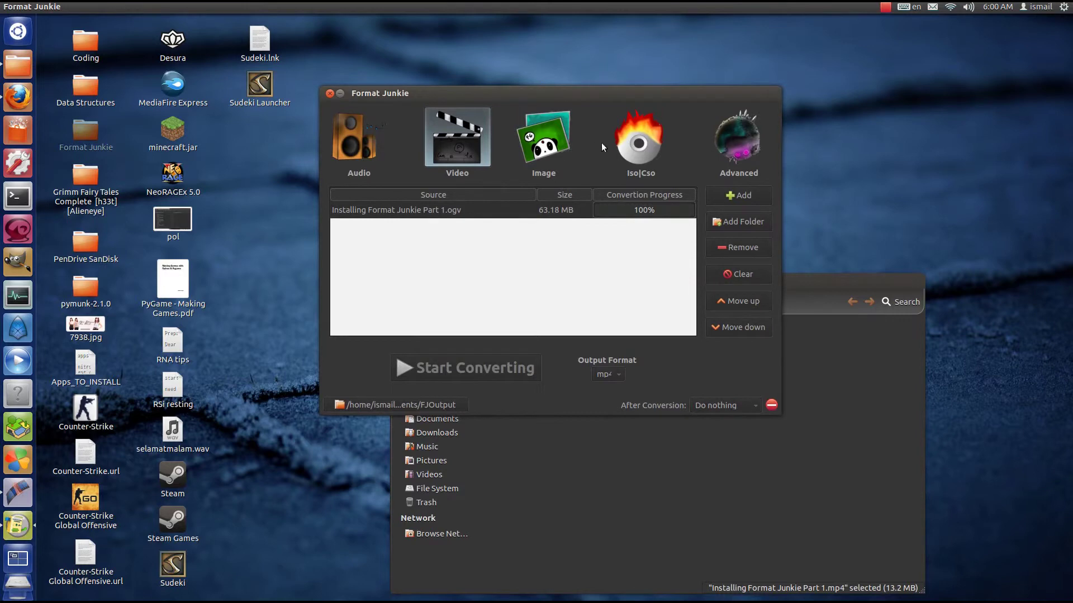
# Step: Cycle through Iso|Cso, Image, Video, Audio and Advanced, then close the FJOutput folder
pyautogui.click(639, 140)
pyautogui.click(542, 141)
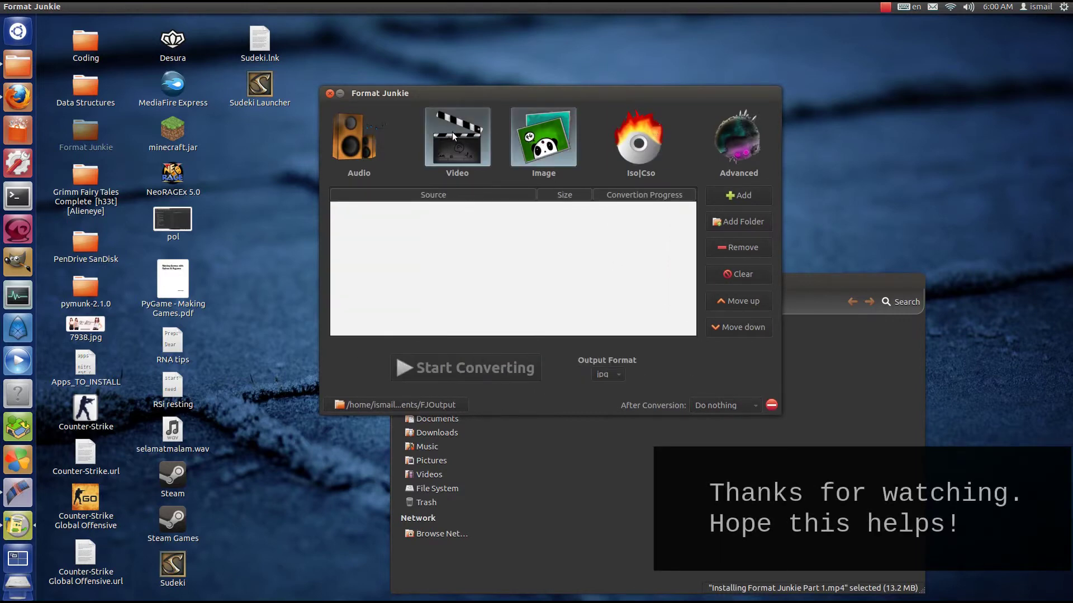
pyautogui.click(452, 132)
pyautogui.click(352, 125)
pyautogui.click(743, 139)
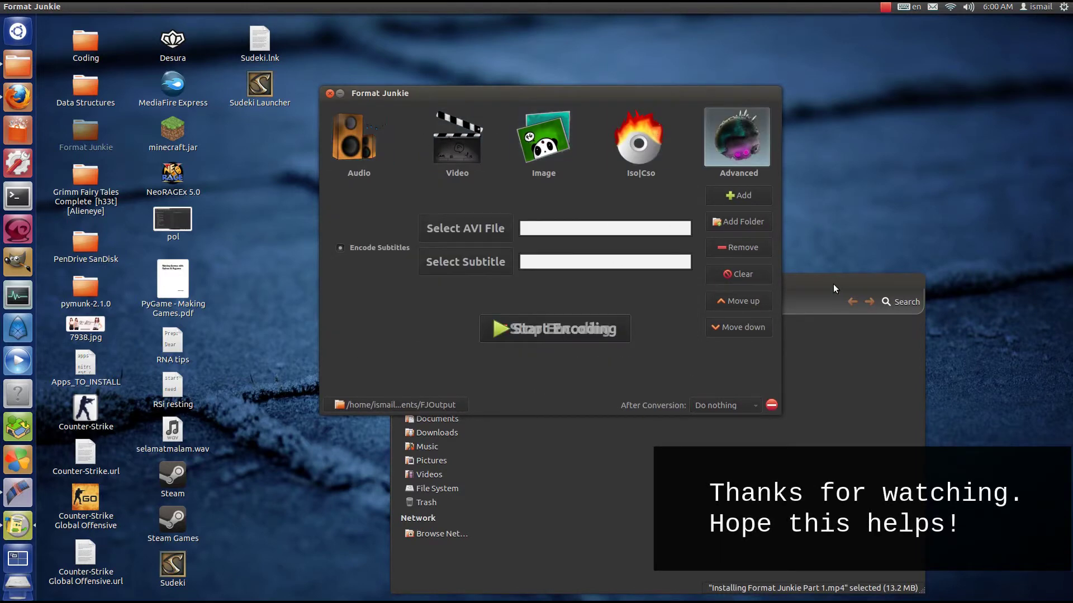
pyautogui.click(403, 192)
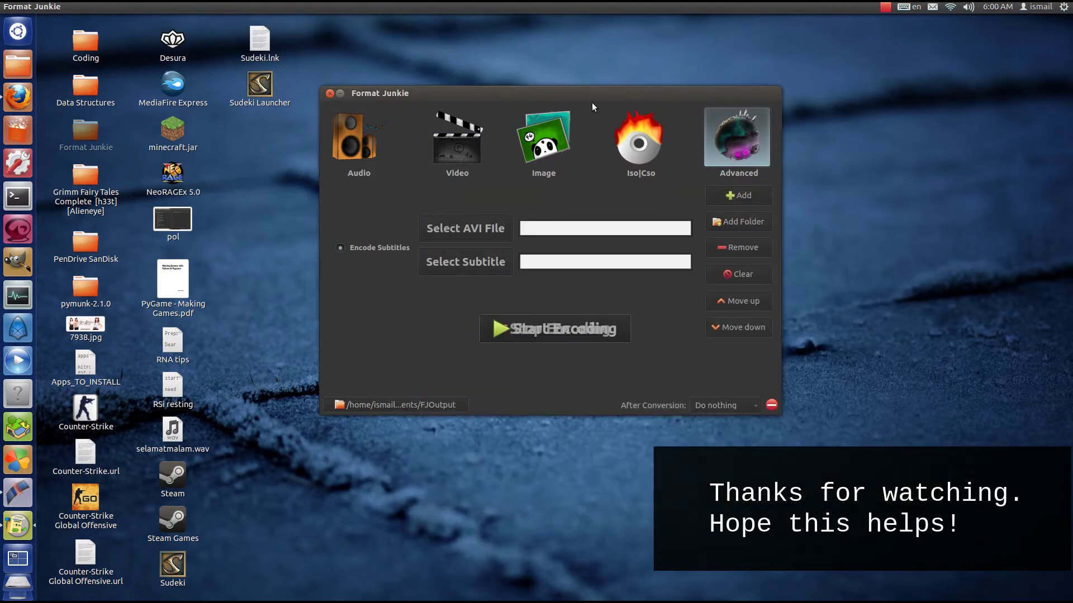
pyautogui.moveTo(592, 95); pyautogui.dragTo(621, 146)
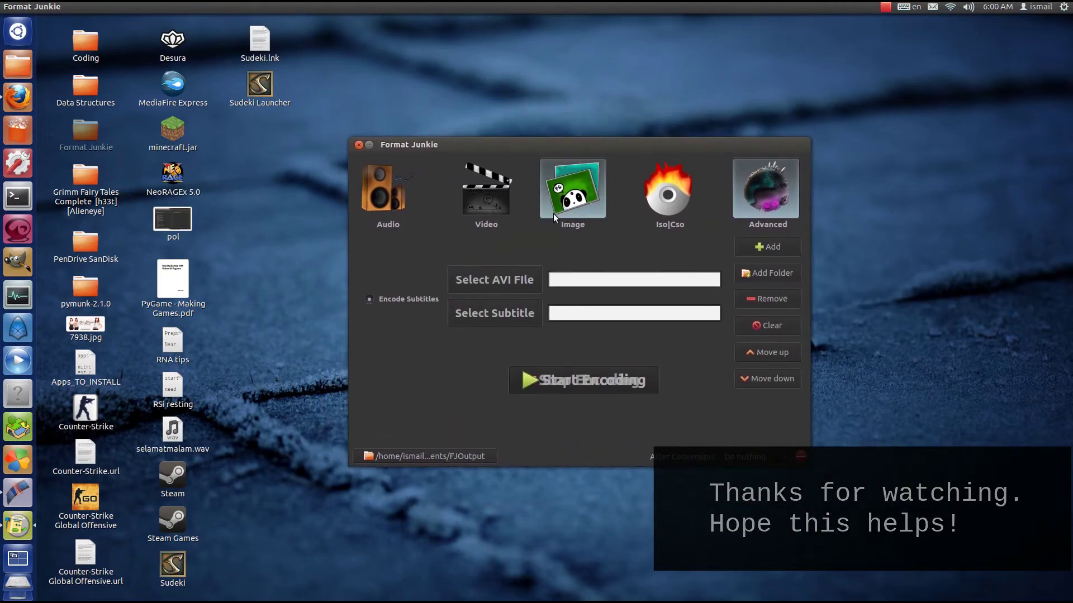